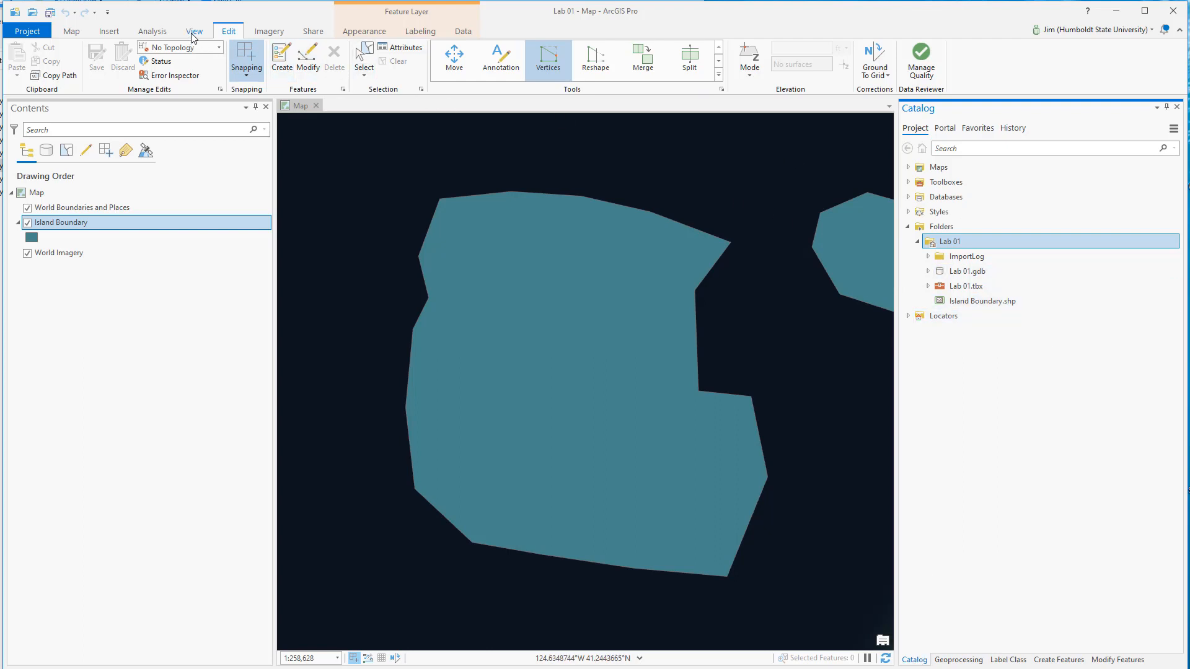
left_click(110, 31)
left_click(71, 32)
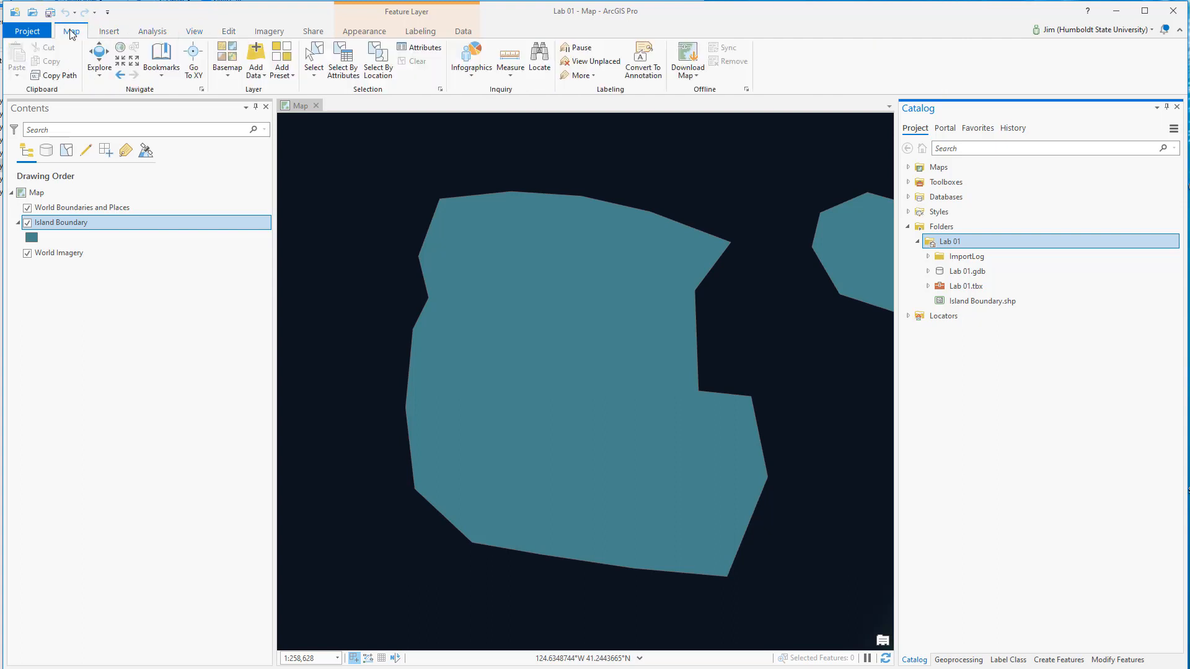
left_click(153, 32)
left_click(230, 32)
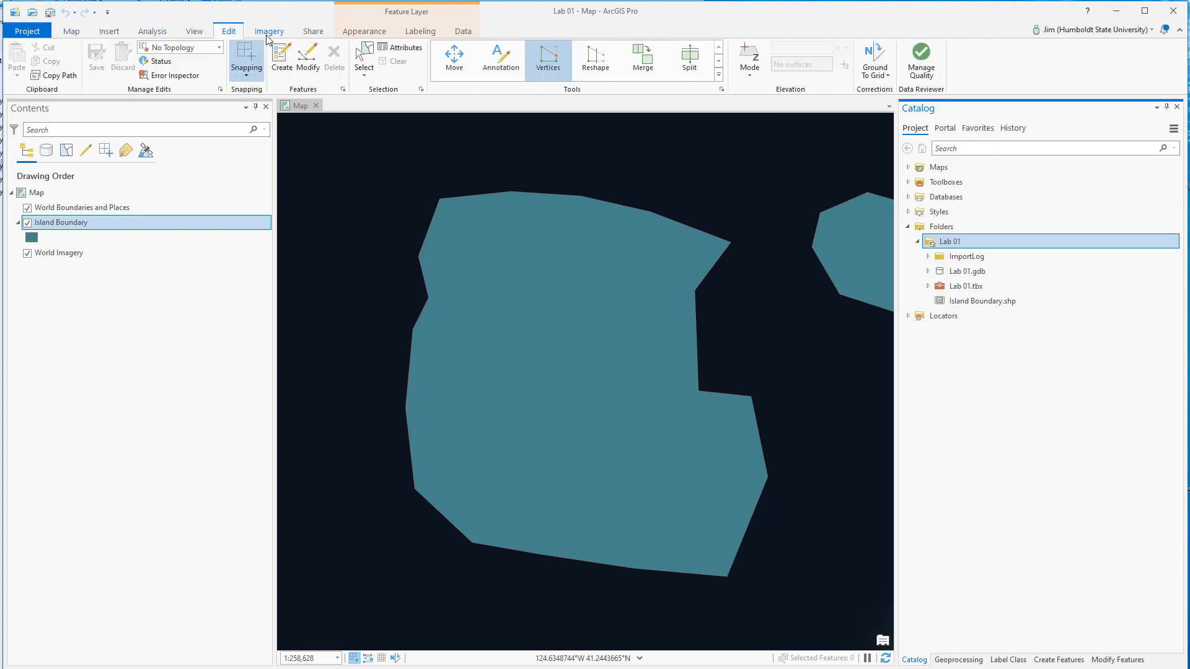
left_click(273, 33)
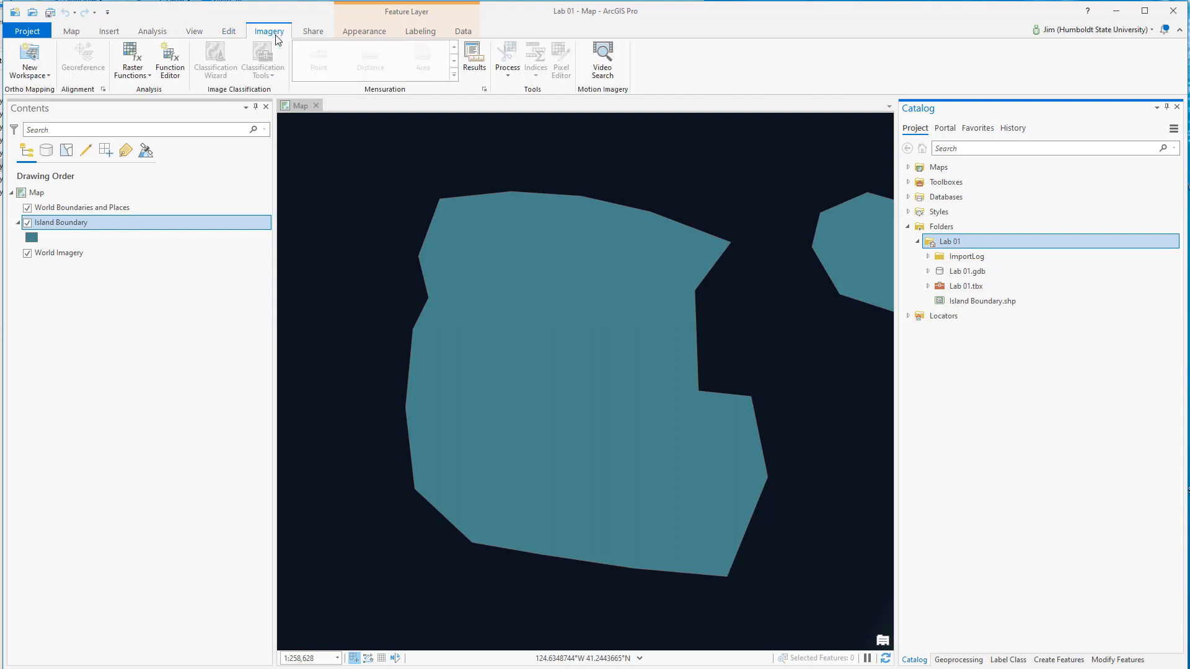
left_click(310, 36)
left_click(192, 36)
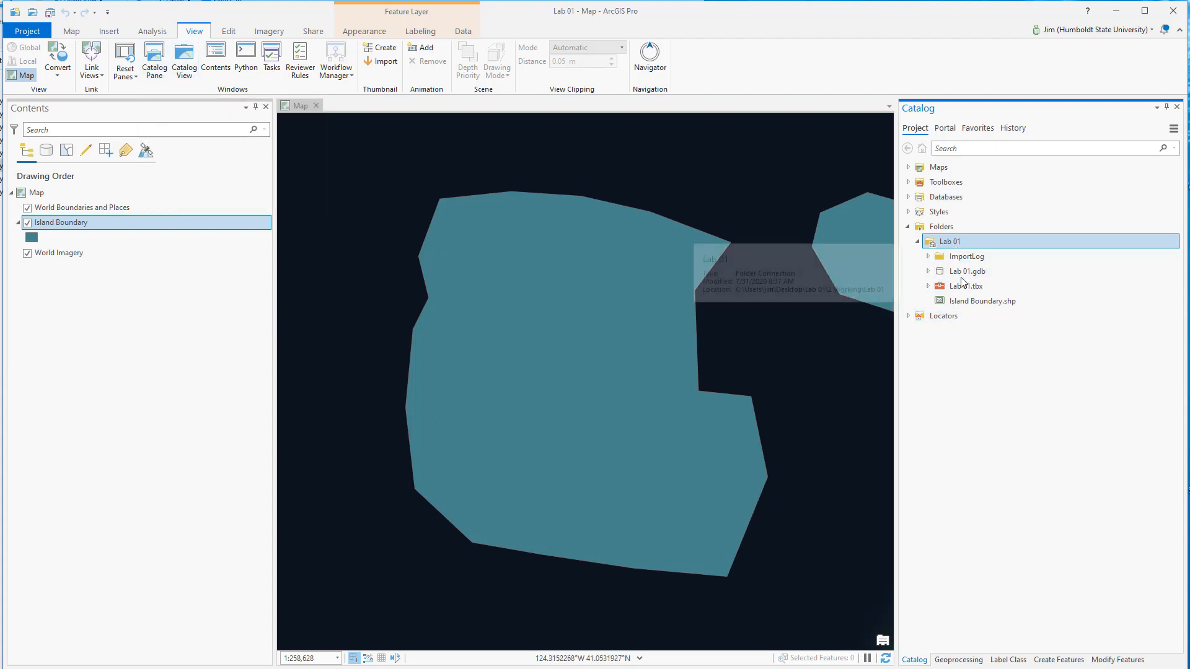
left_click(972, 304)
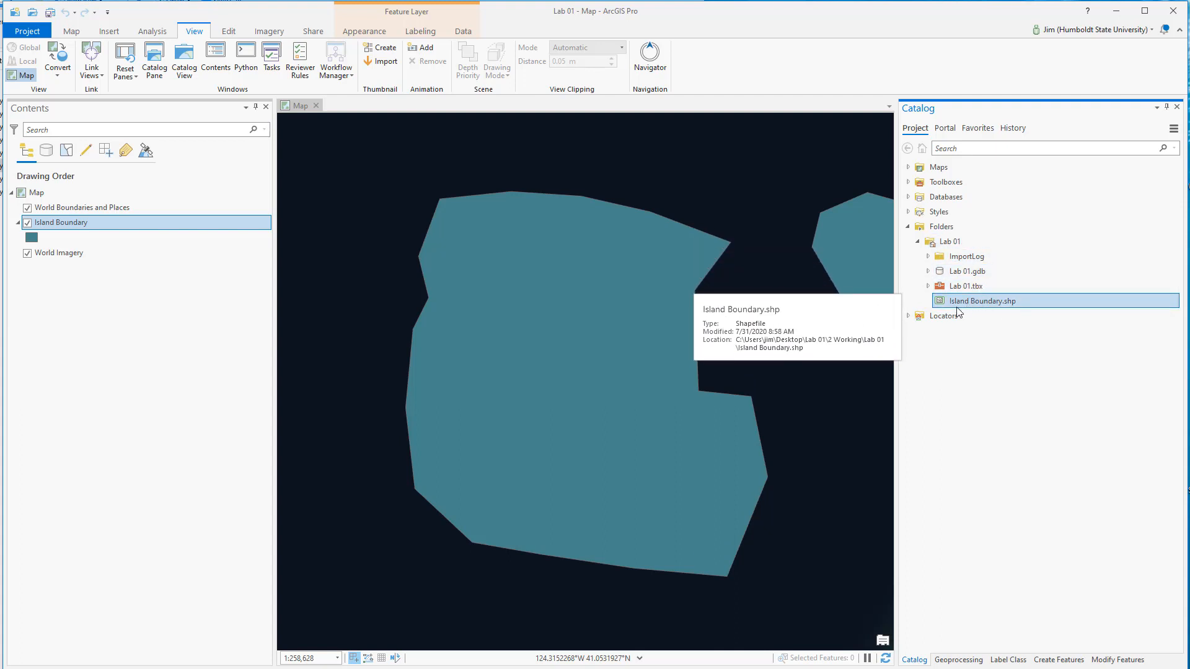
Set up a new shapefile in the Lab 01 folder named IslandStreams.shp with Polyline geometry.
right_click(954, 243)
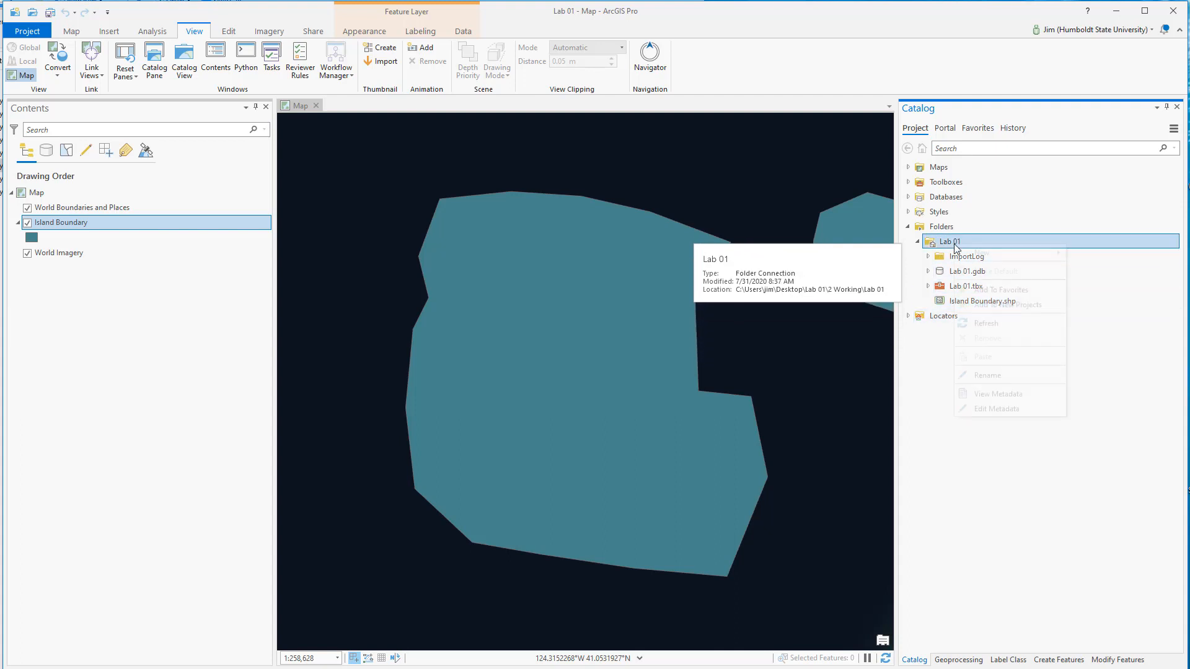
mouse_move(986, 251)
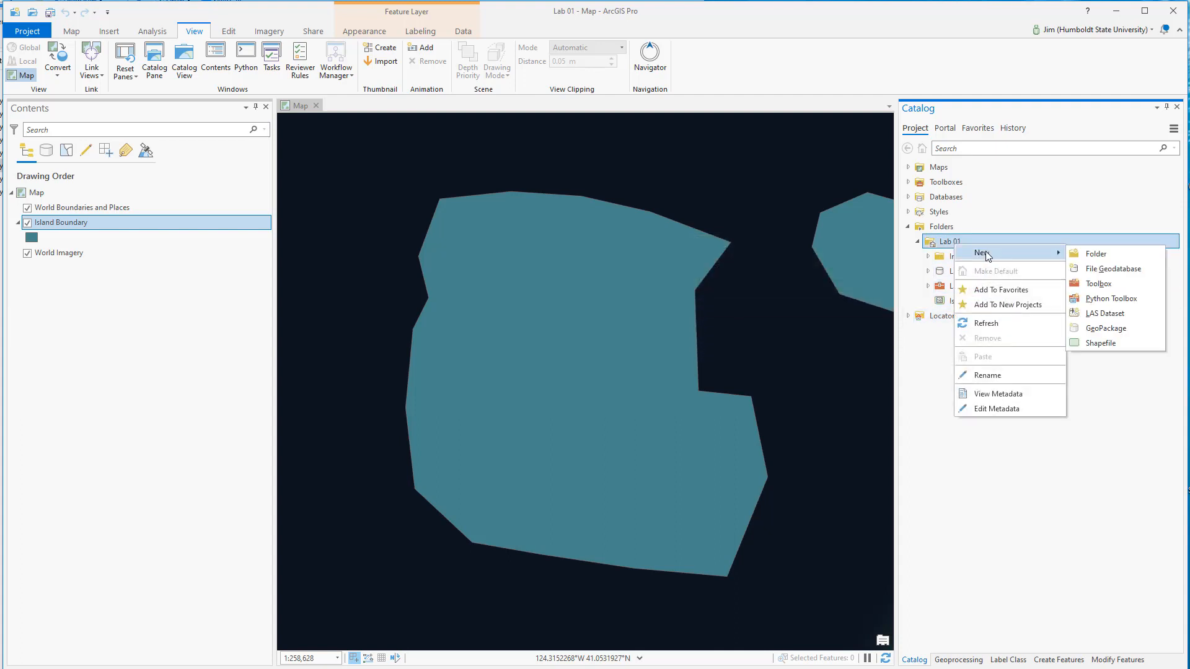
left_click(1106, 343)
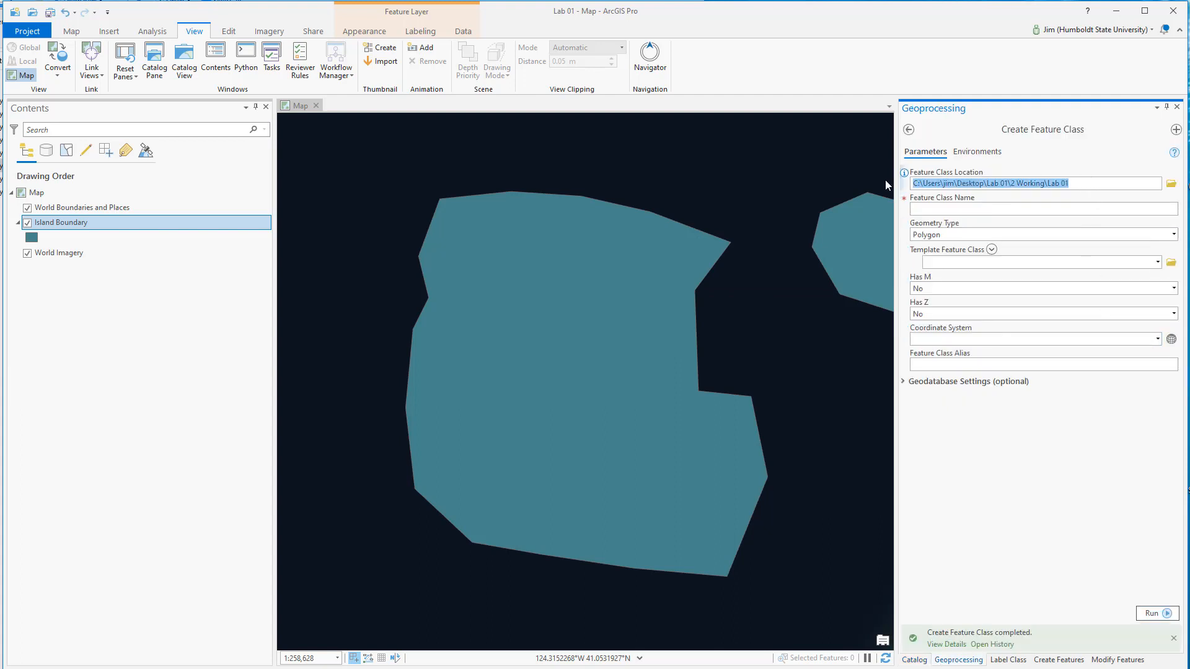
left_click(976, 207)
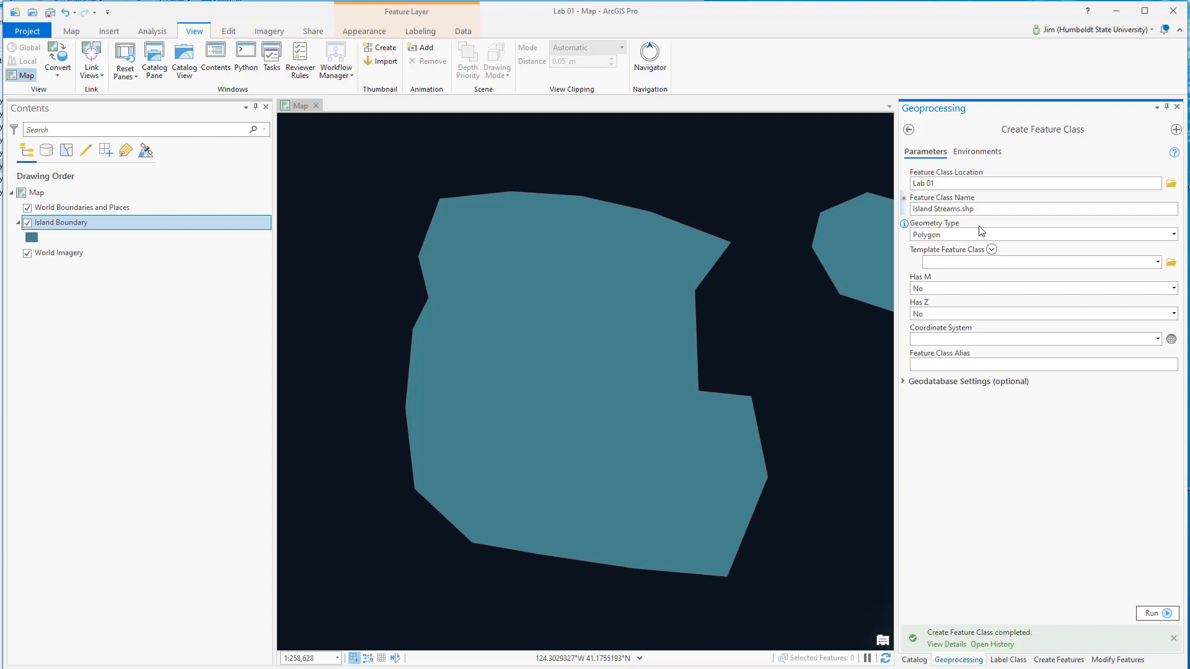
key("BackSpace")
left_click(1173, 235)
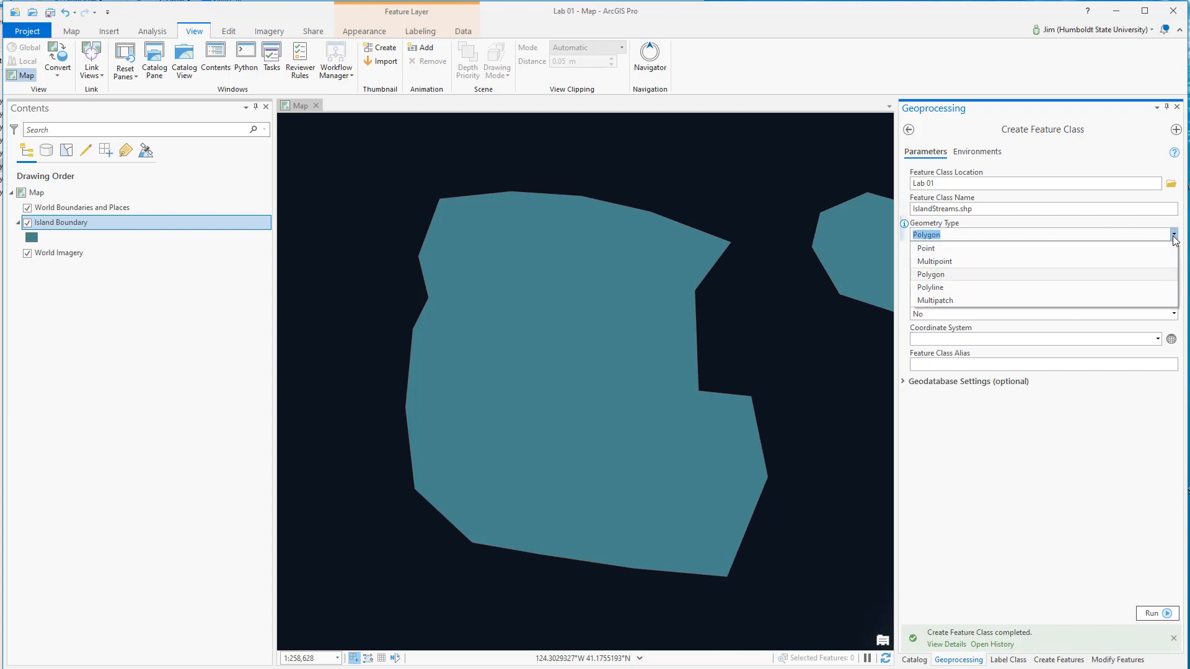
left_click(953, 290)
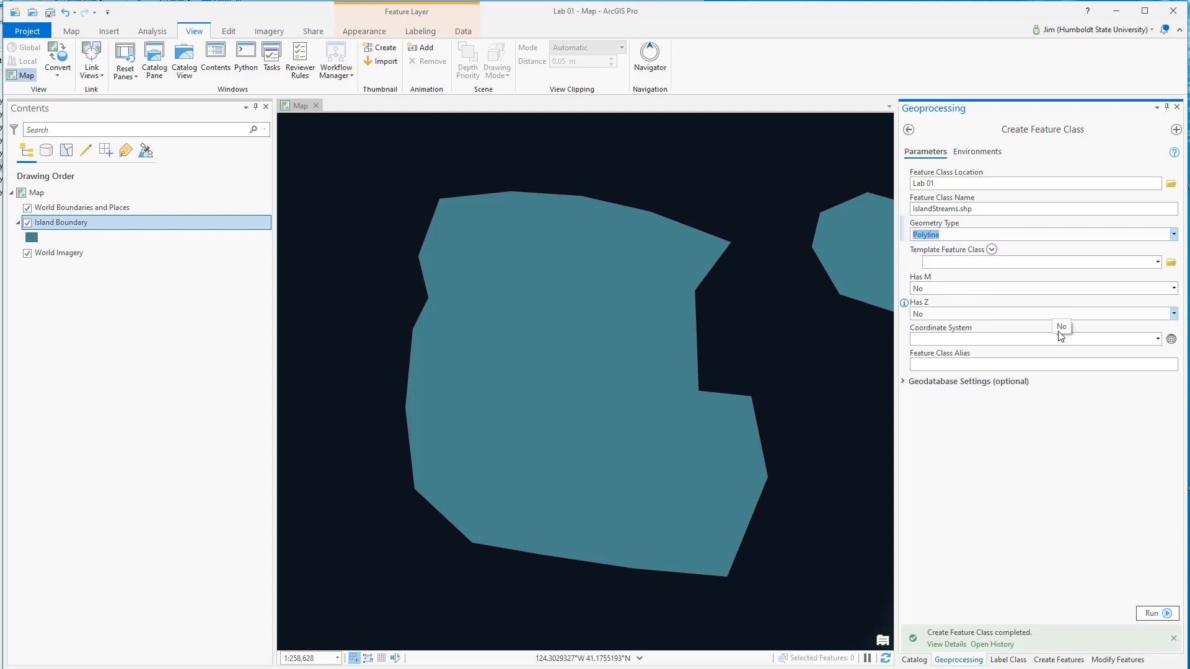
Choose WGS 1984 from the World geographic coordinate systems as the new shapefile's XY coordinate system.
left_click(1172, 340)
double_click(503, 354)
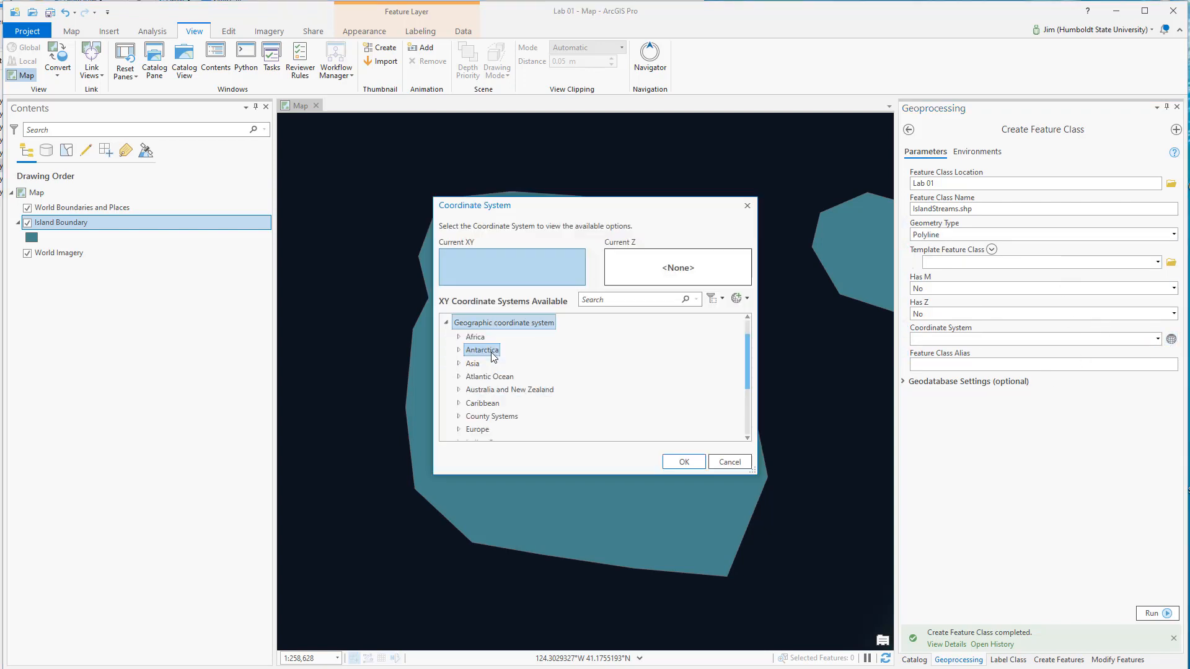
scroll(546, 396, "down", 2)
scroll(524, 390, "down", 1)
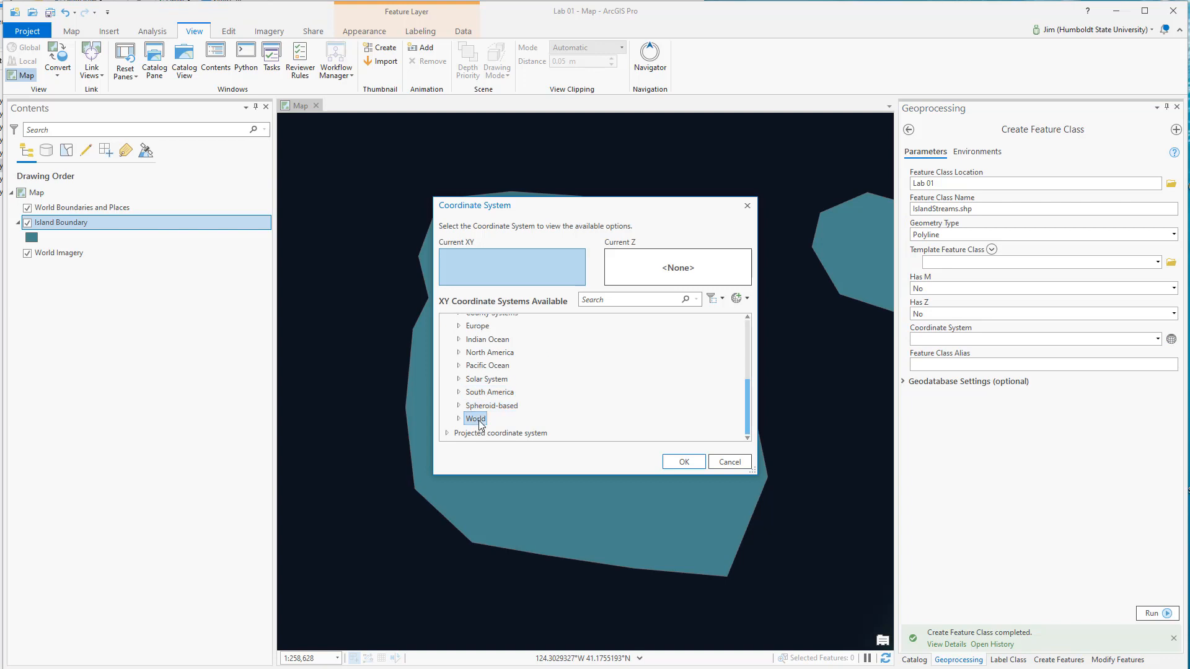
double_click(496, 411)
scroll(584, 417, "down", 3)
scroll(571, 426, "down", 3)
left_click(526, 399)
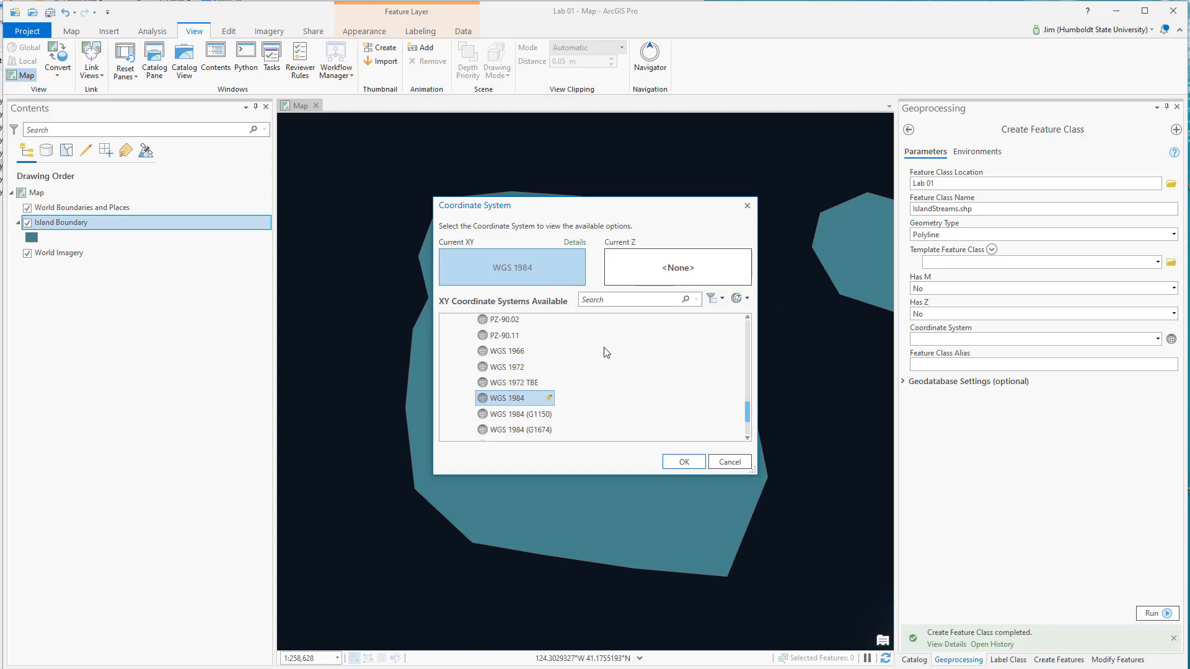
scroll(638, 372, "up", 15)
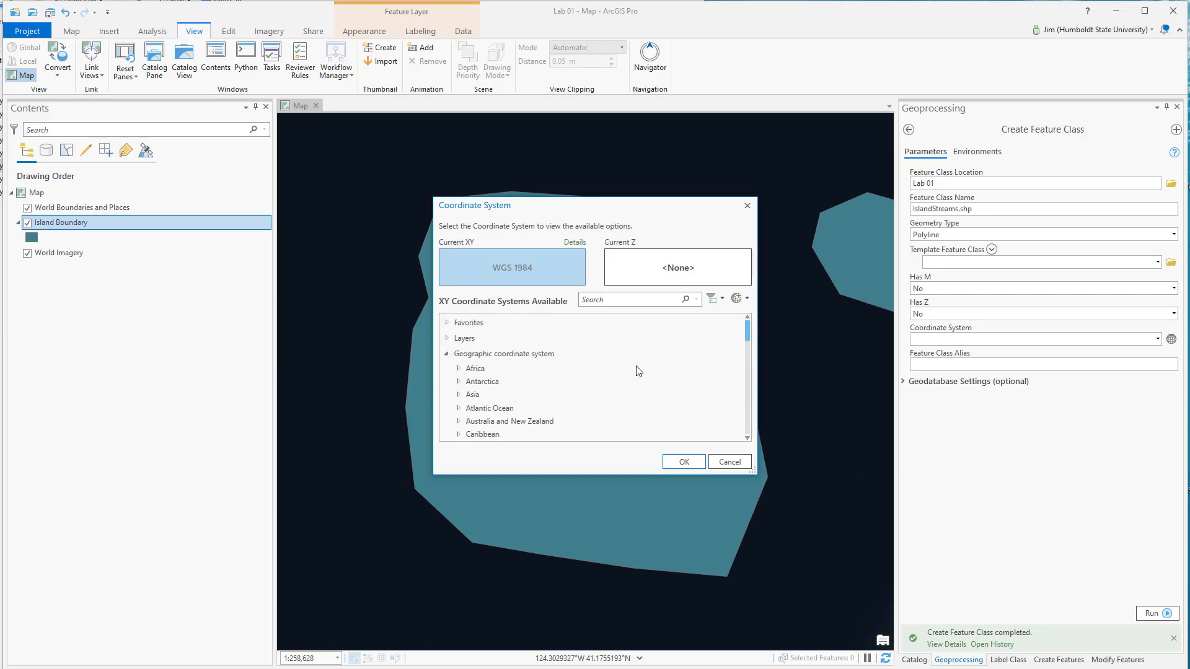
left_click(748, 299)
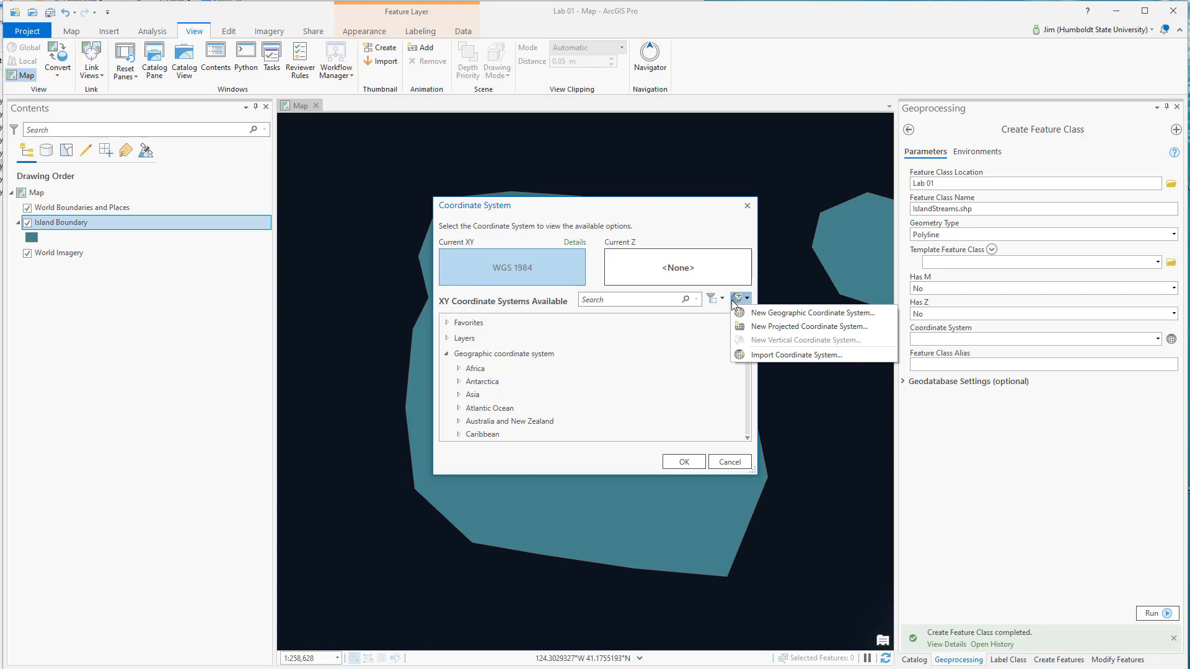
left_click(722, 299)
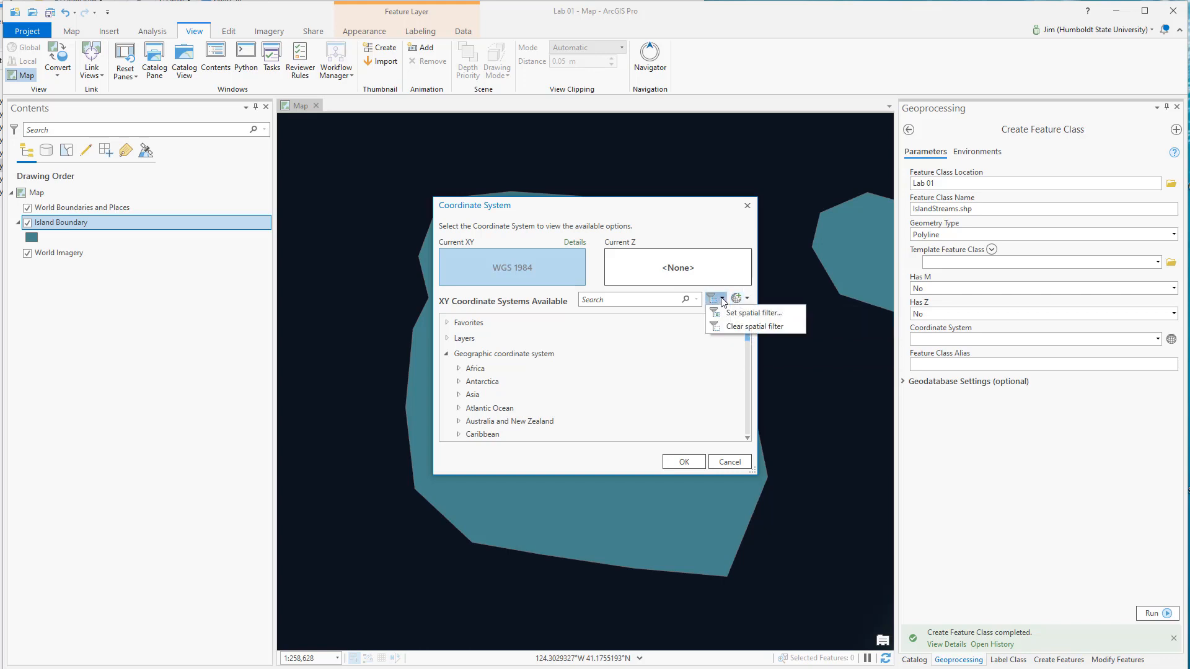
left_click(695, 299)
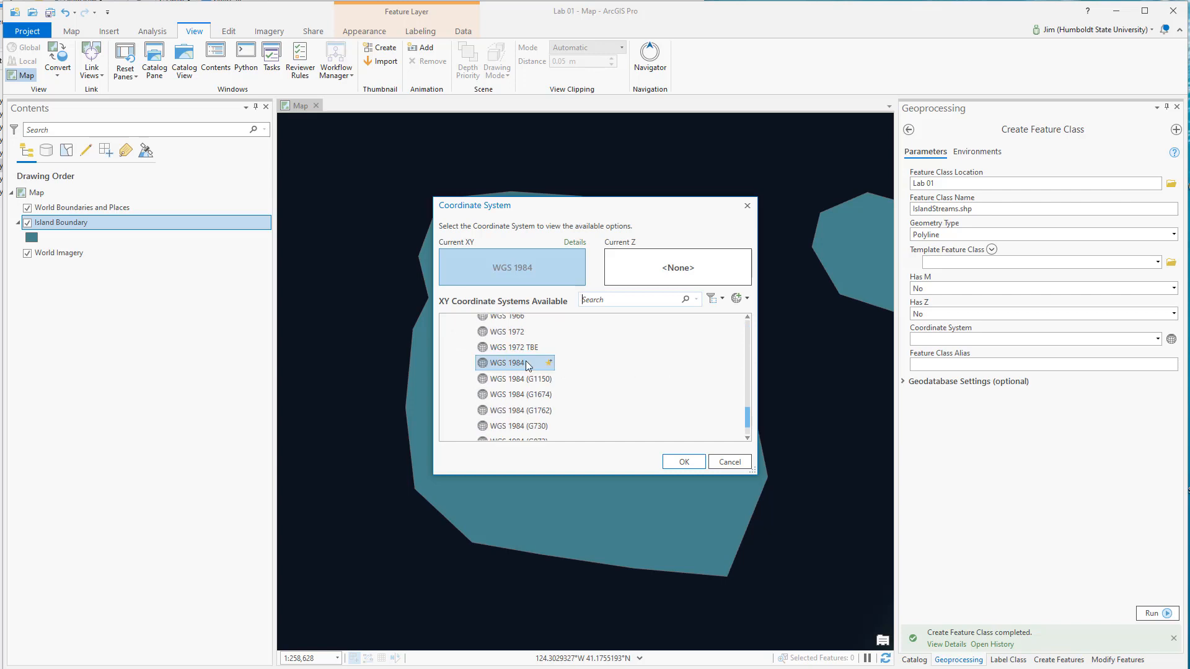
Add WGS 1984 to the favorite coordinate systems and check the favorites list.
right_click(517, 365)
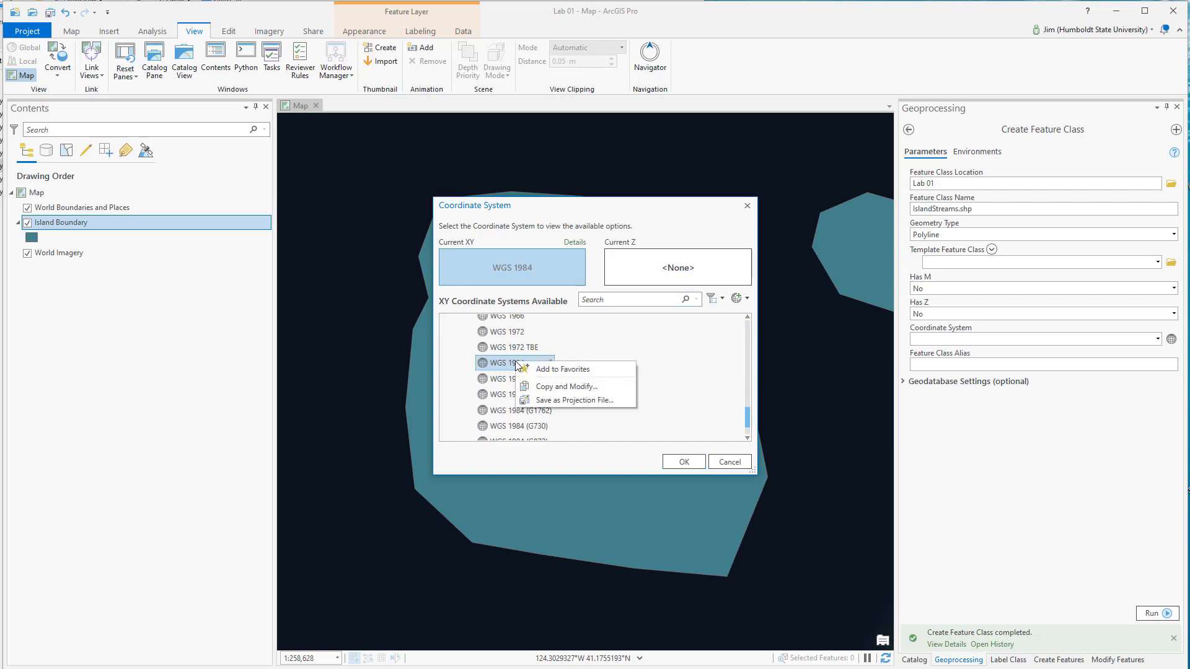
left_click(564, 370)
left_click_drag(745, 415, 750, 317)
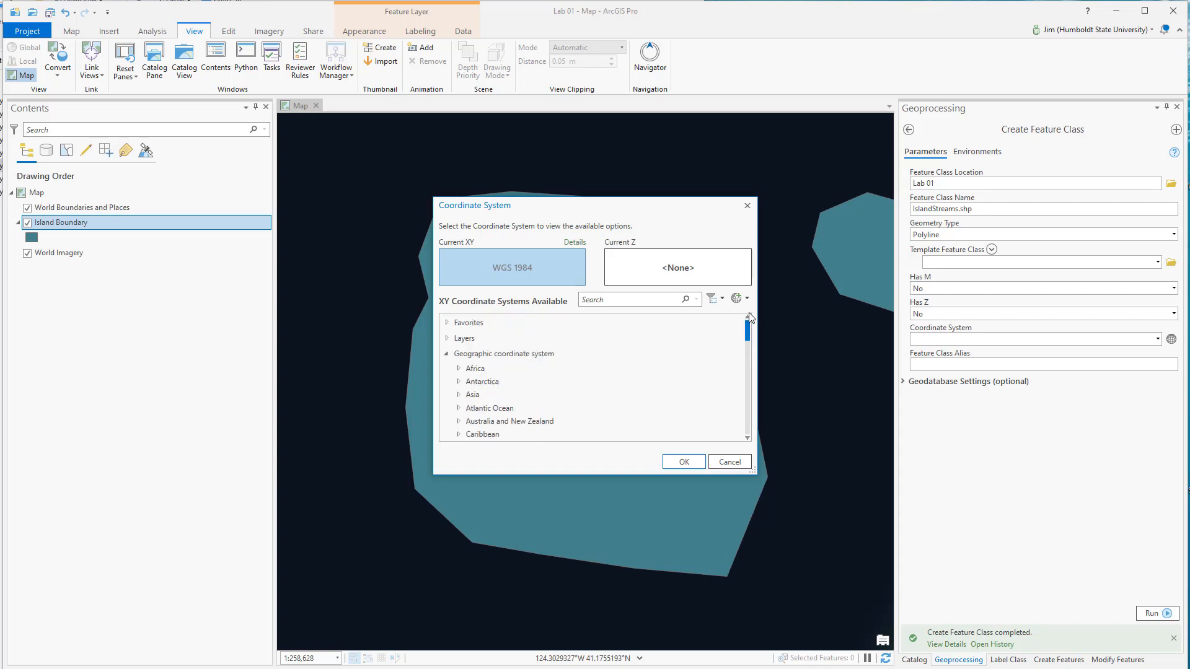
left_click(447, 322)
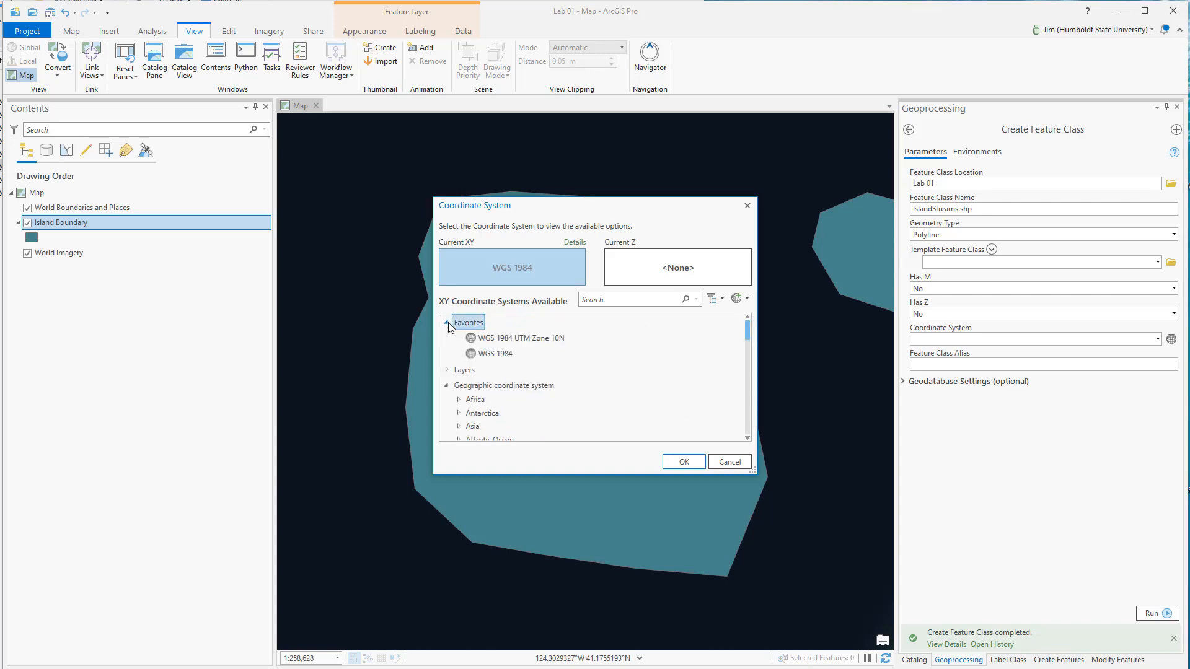
left_click(447, 323)
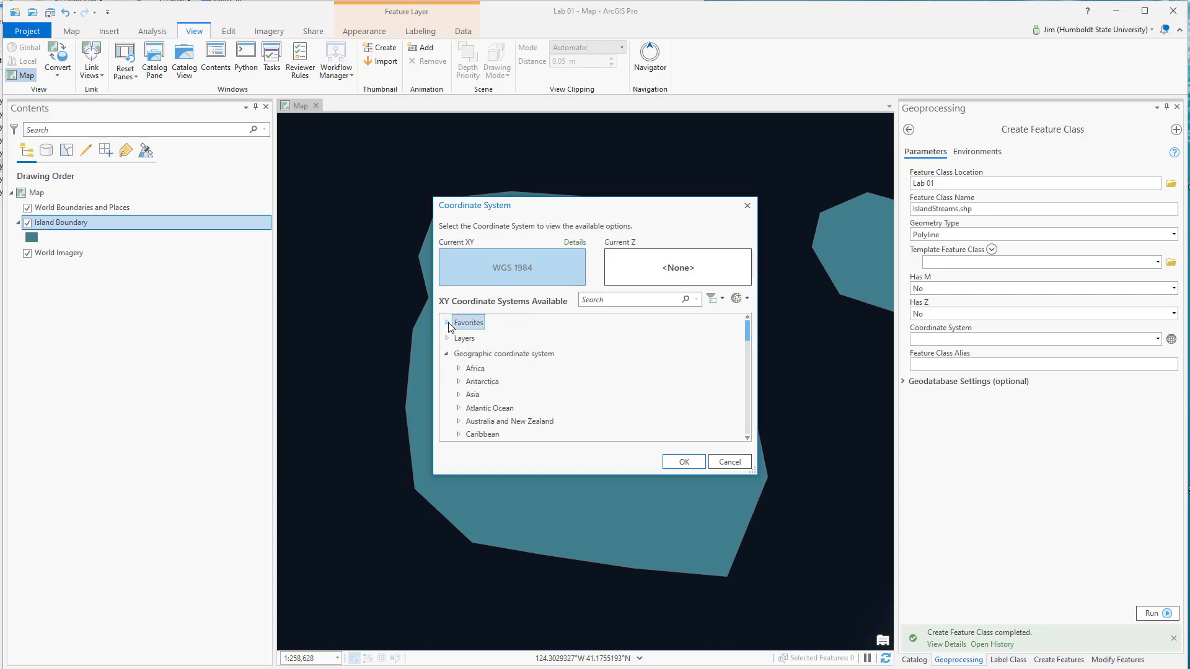
Accept the chosen coordinate system and run Create Feature Class to produce the IslandStreams shapefile.
left_click(684, 463)
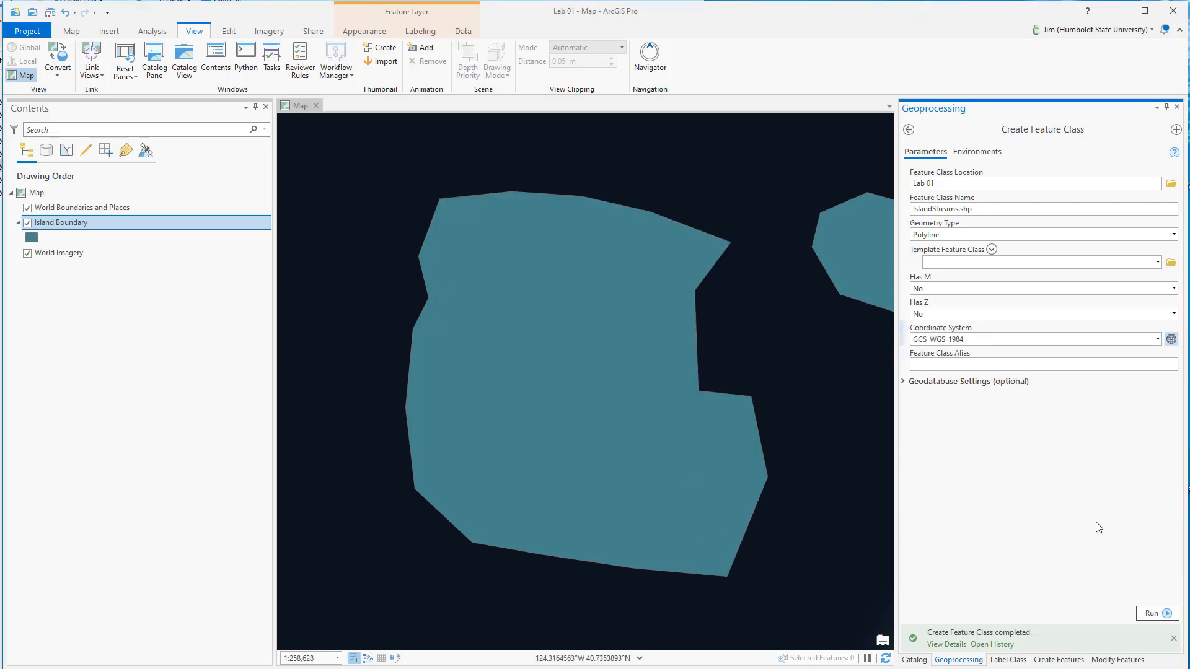
left_click(1151, 613)
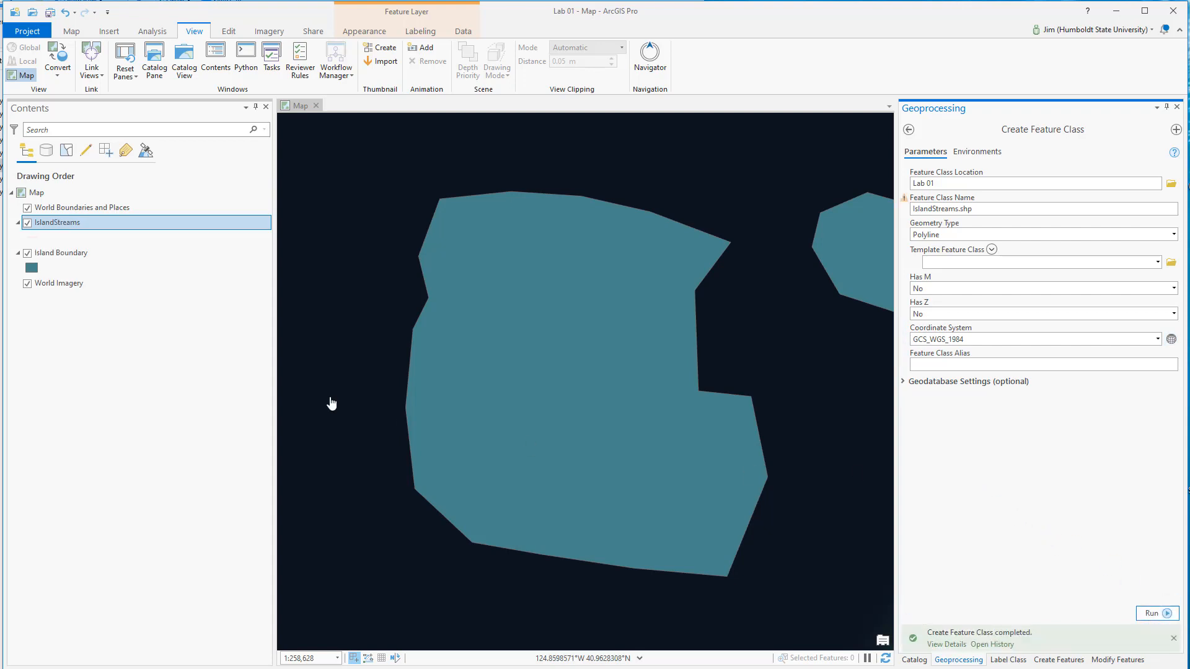
left_click(74, 223)
double_click(75, 221)
left_click(763, 451)
Draw a main stream line in the IslandStreams layer, snapped to the larger island's east edge and bending through its center toward the southwest.
left_click(229, 32)
left_click(281, 51)
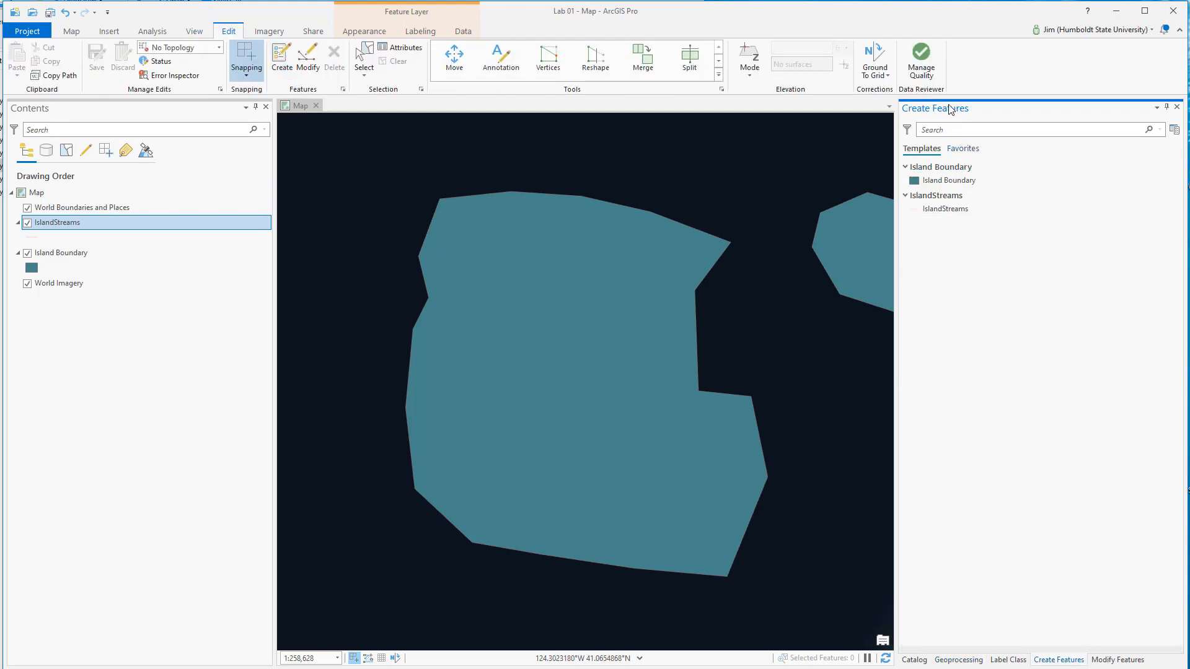
left_click(951, 210)
left_click(953, 186)
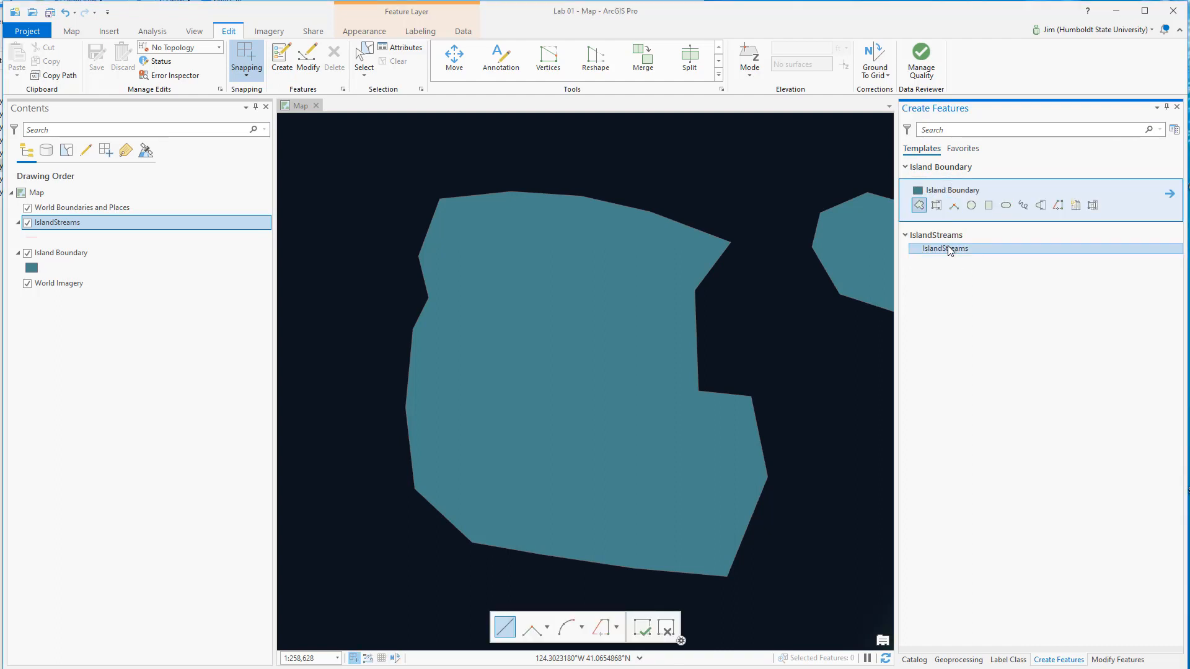
left_click(947, 247)
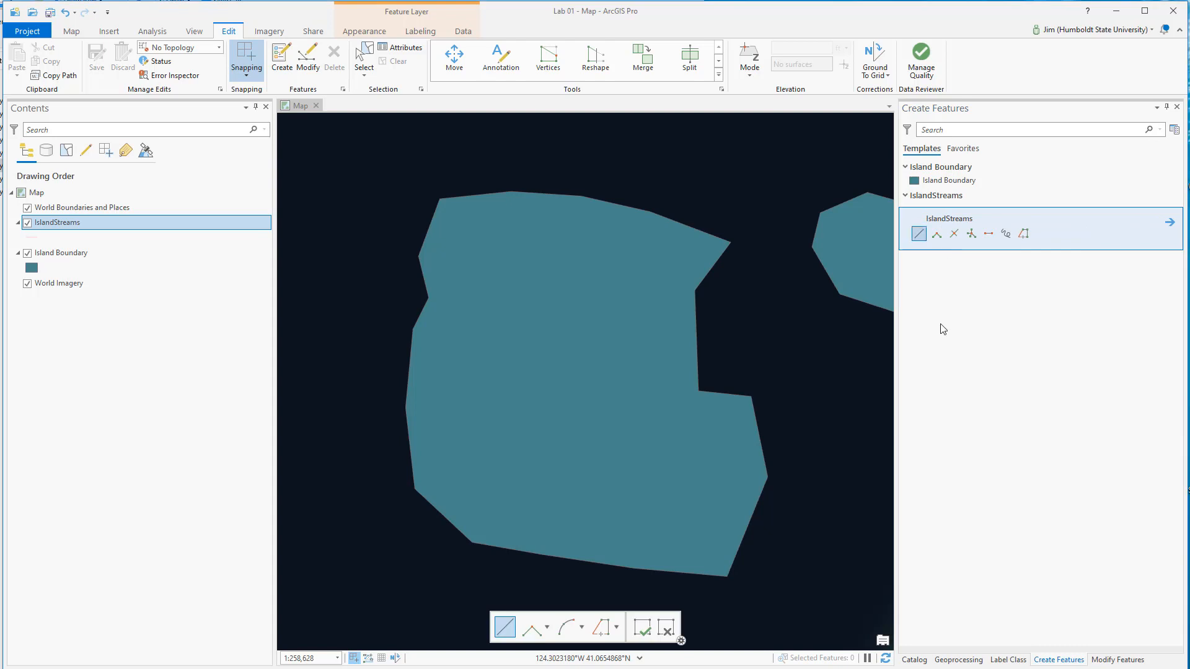
left_click(919, 236)
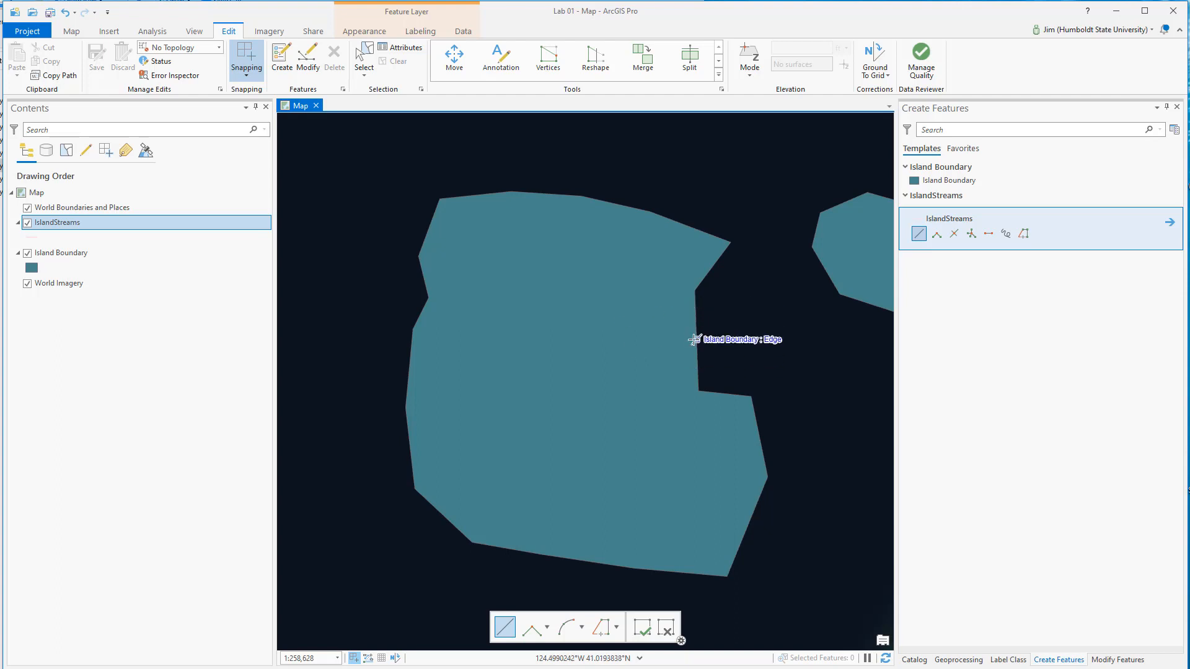
left_click(696, 340)
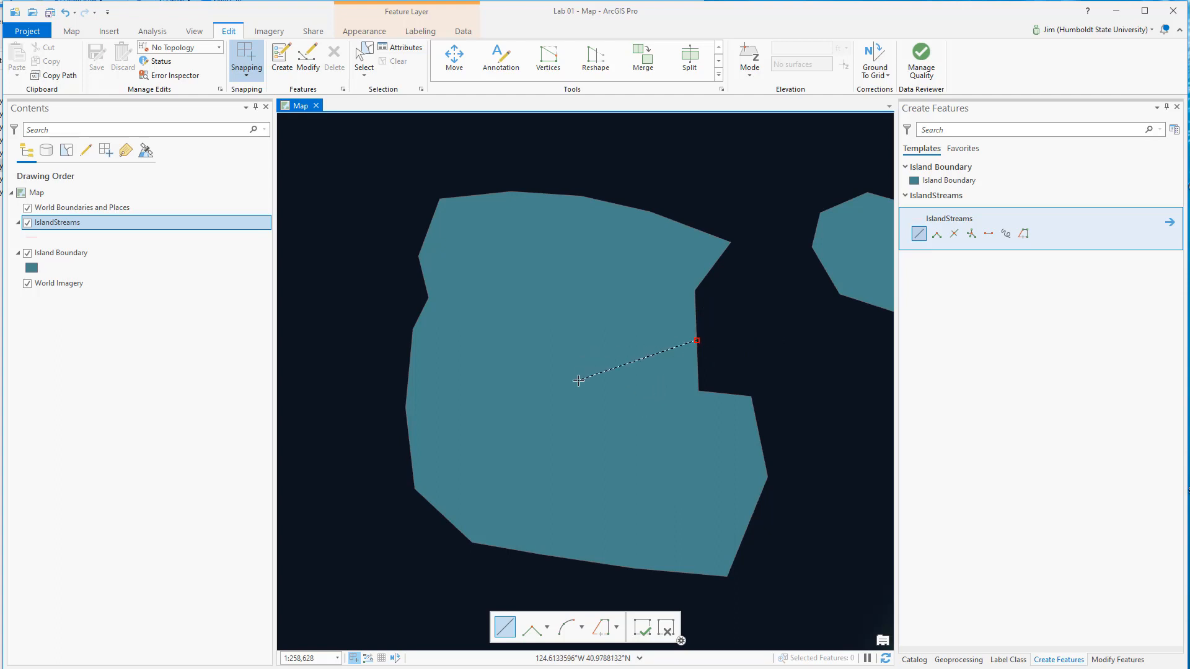
left_click(555, 364)
left_click(512, 405)
left_click(496, 456)
double_click(483, 499)
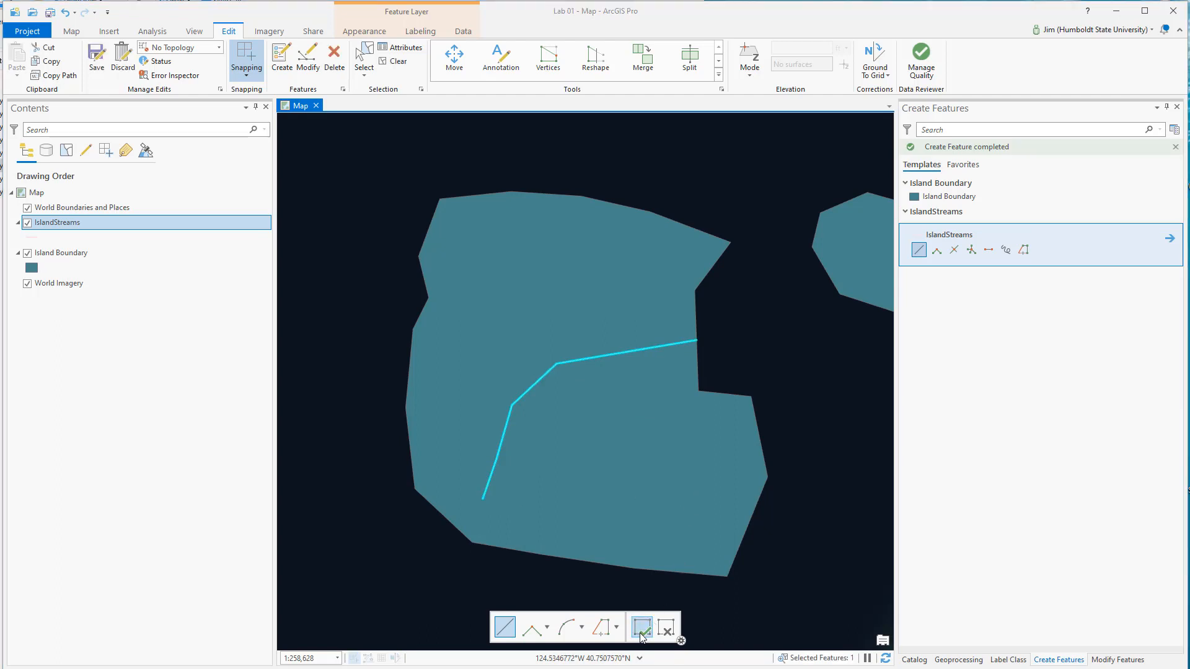
Clear the selection and draw a tributary from the main stream's first inland vertex toward the island's northwest corner.
left_click(993, 411)
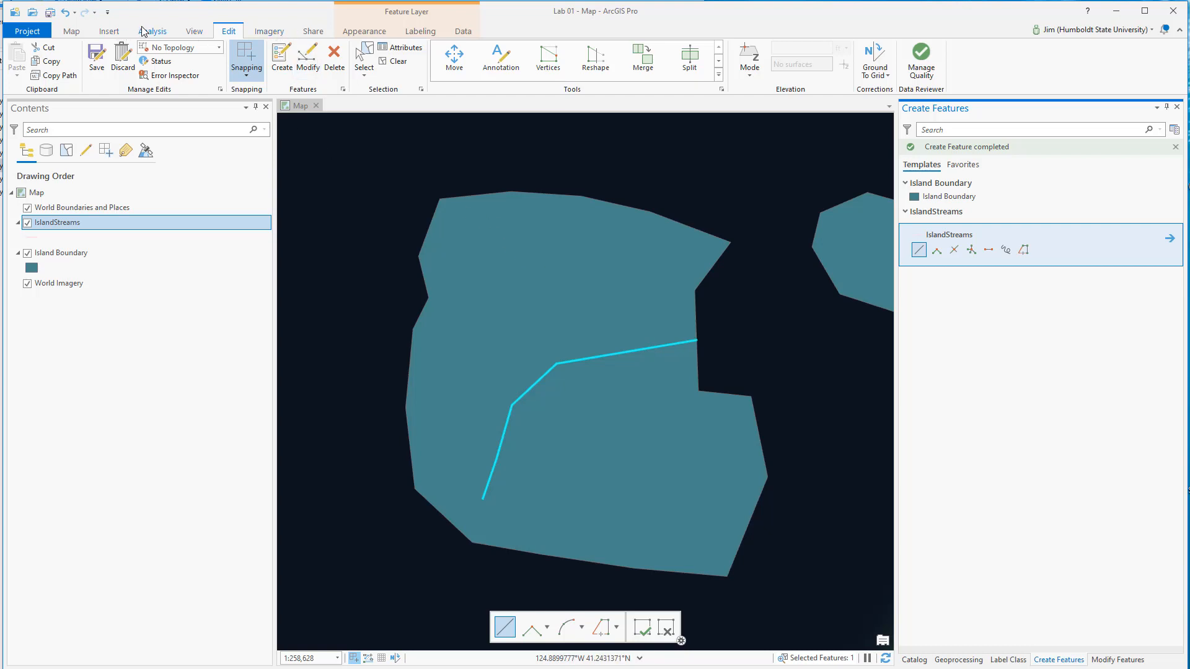
left_click(397, 62)
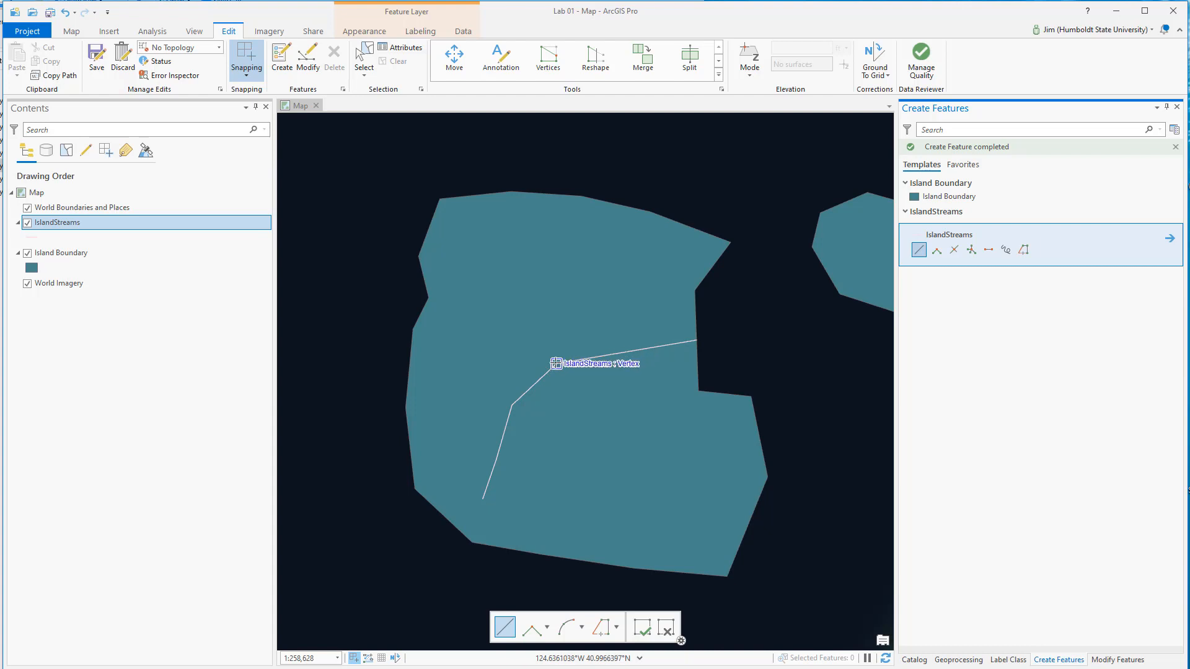
left_click(556, 363)
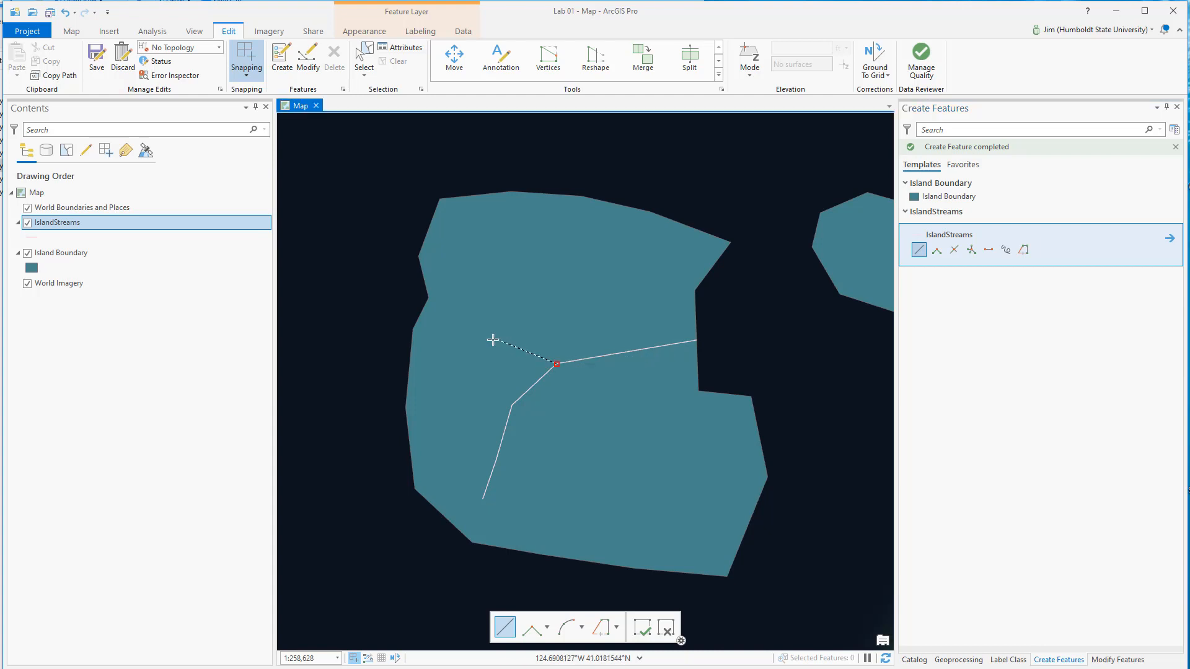
left_click(493, 339)
double_click(477, 244)
Draw a second tributary from the main stream's next vertex toward the island's southeast.
left_click(512, 406)
left_click(610, 449)
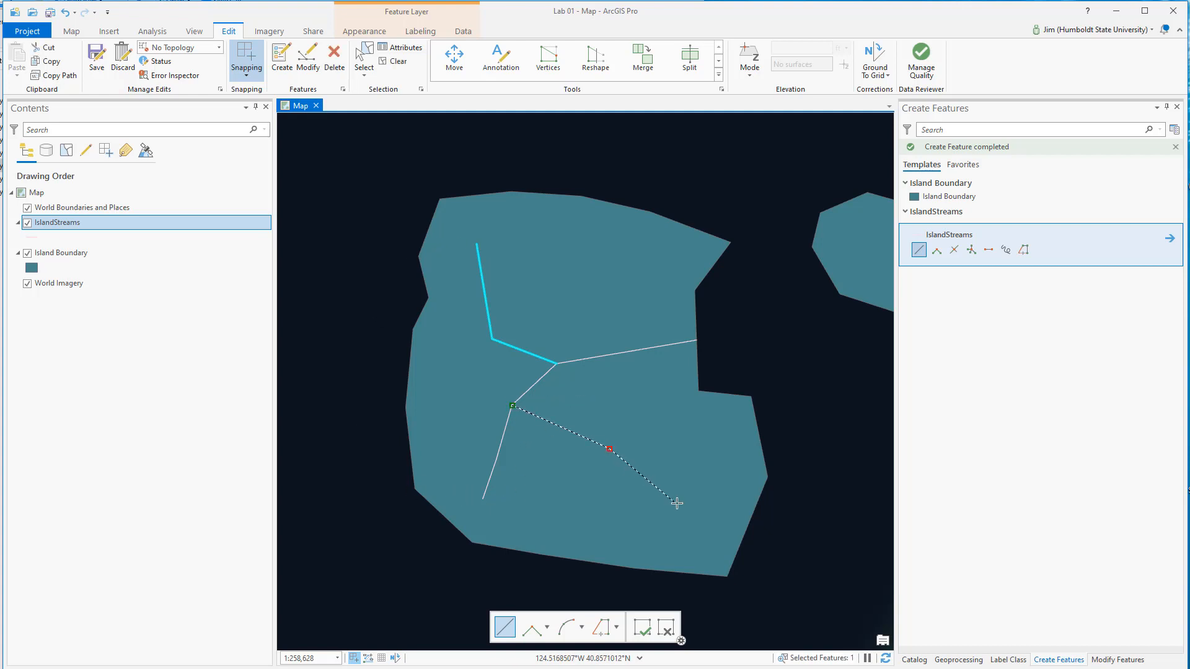
double_click(676, 503)
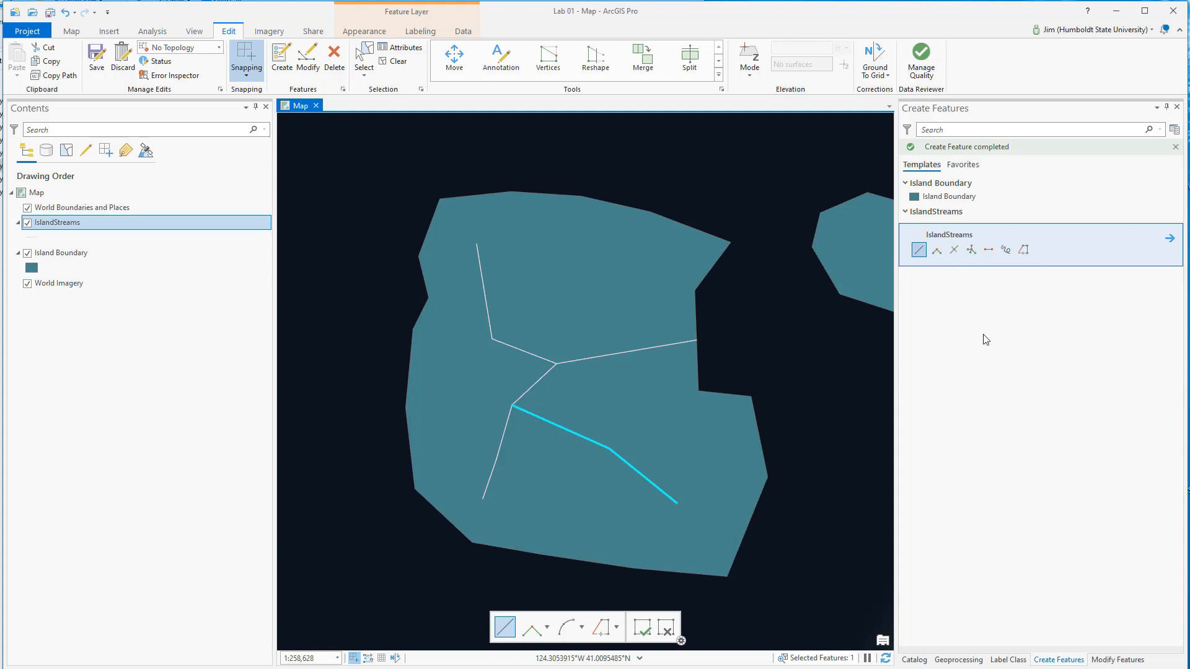
Open the feature modification tools and look through the alignment, reshape, divide and construct options.
left_click(306, 58)
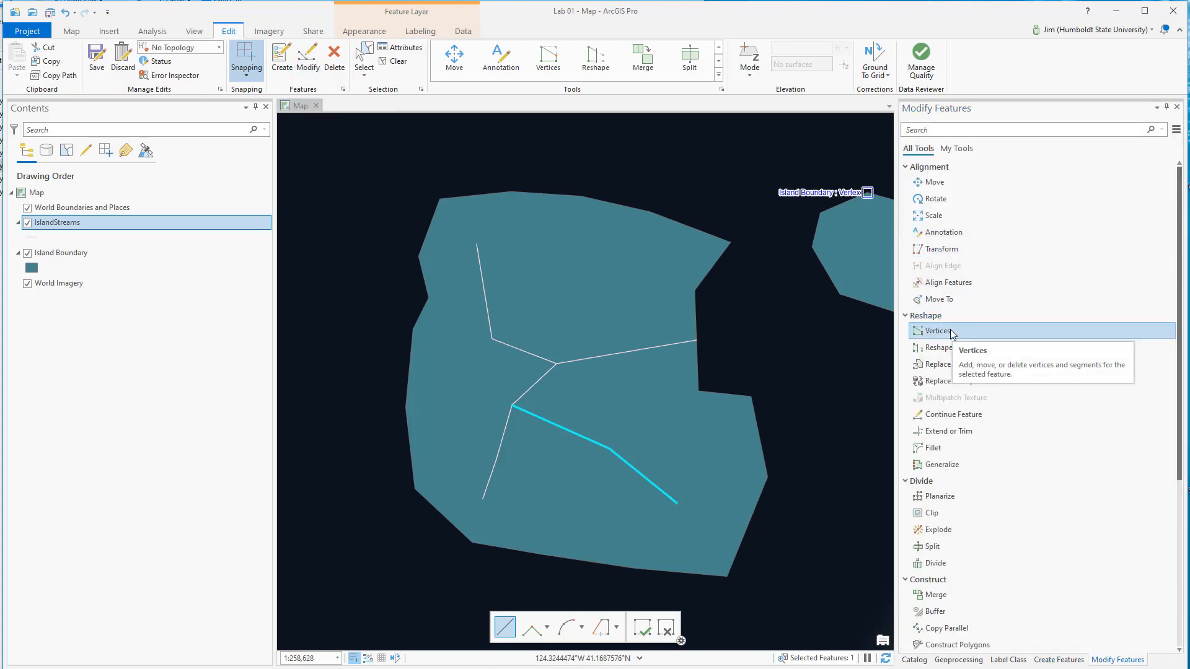
scroll(979, 372, "down", 5)
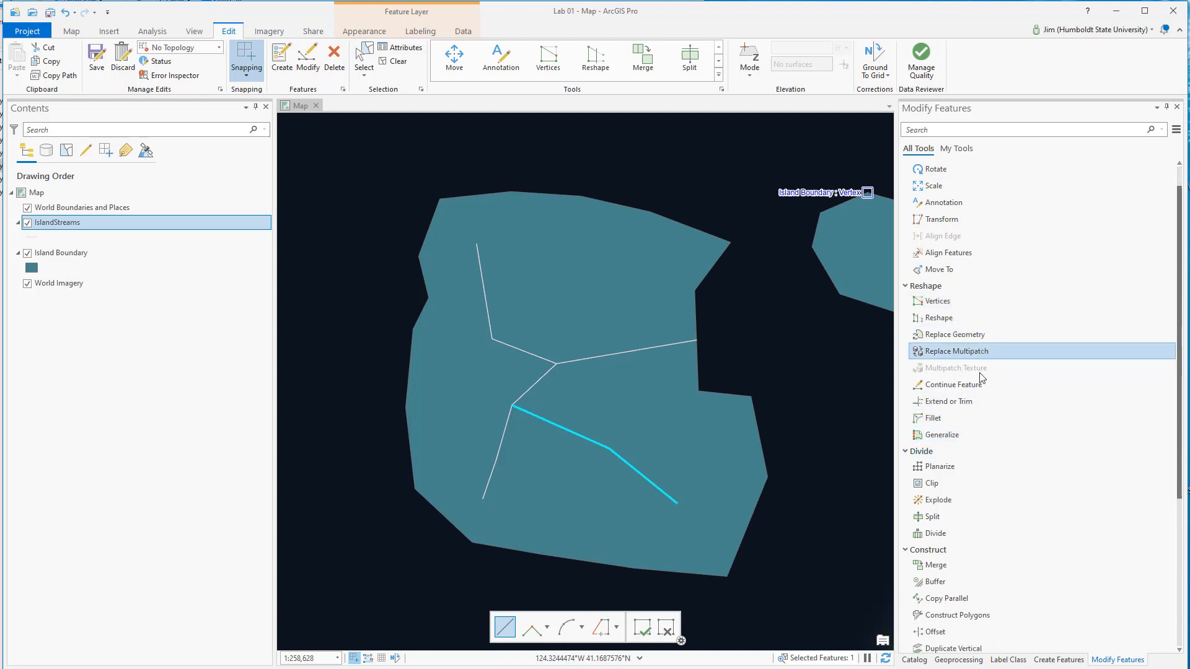
scroll(981, 378, "up", 5)
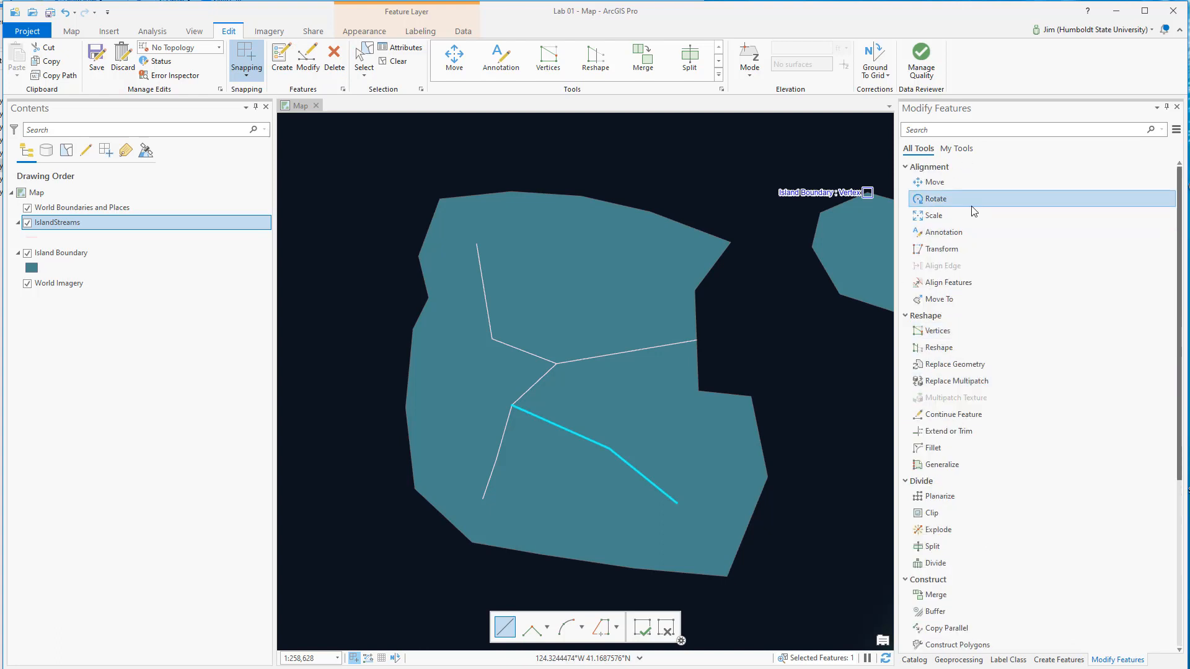
scroll(1000, 431, "down", 3)
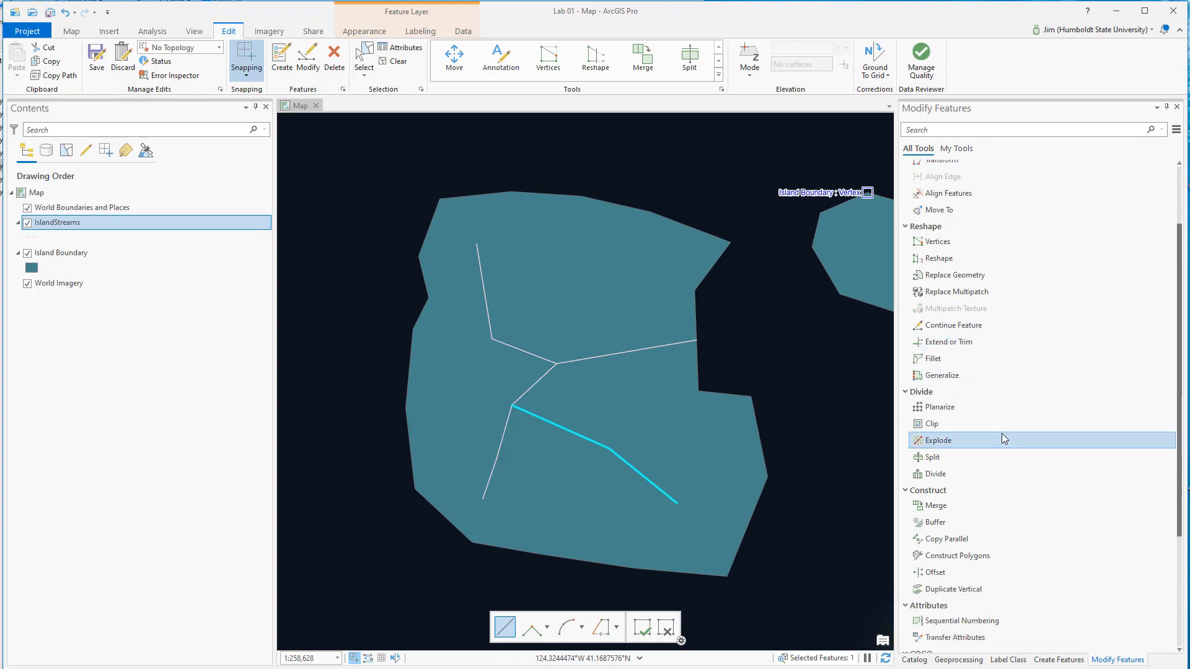
scroll(999, 427, "up", 3)
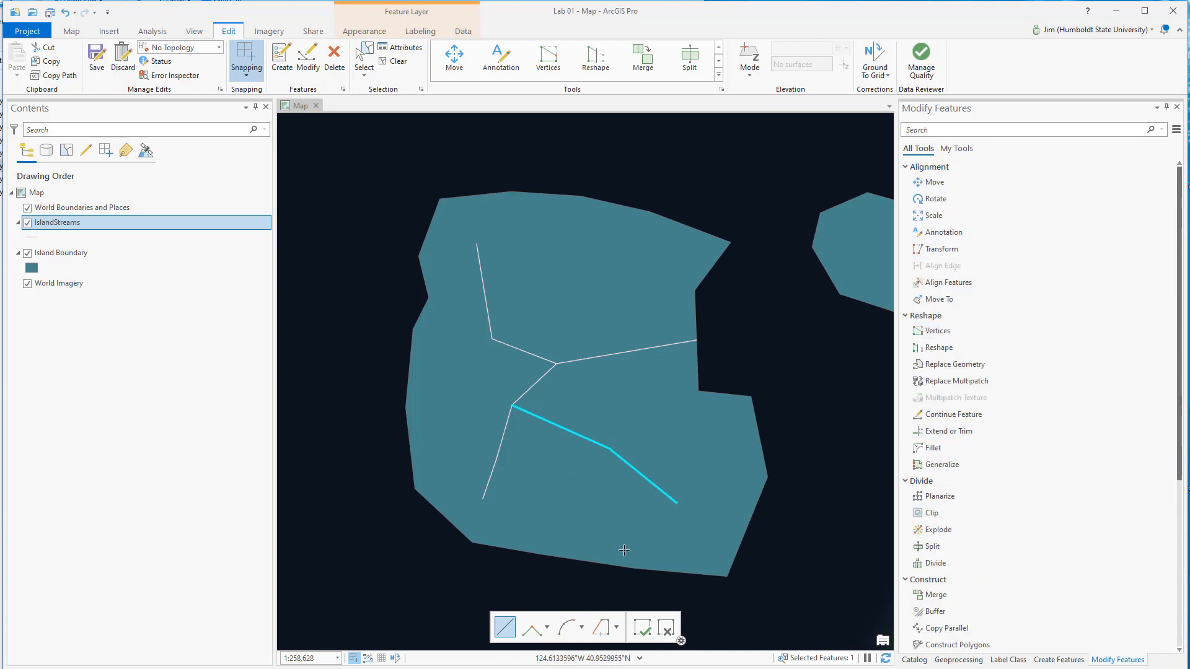
Finish the current sketch and save all edits to the IslandStreams layer.
left_click(642, 635)
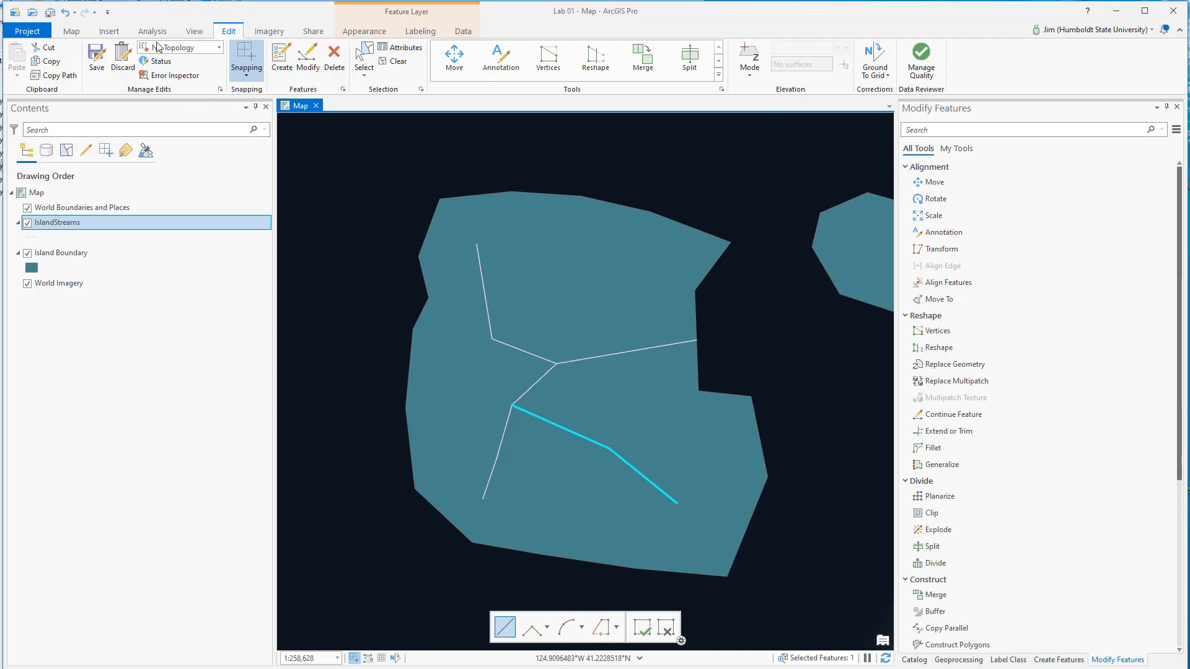
left_click(96, 57)
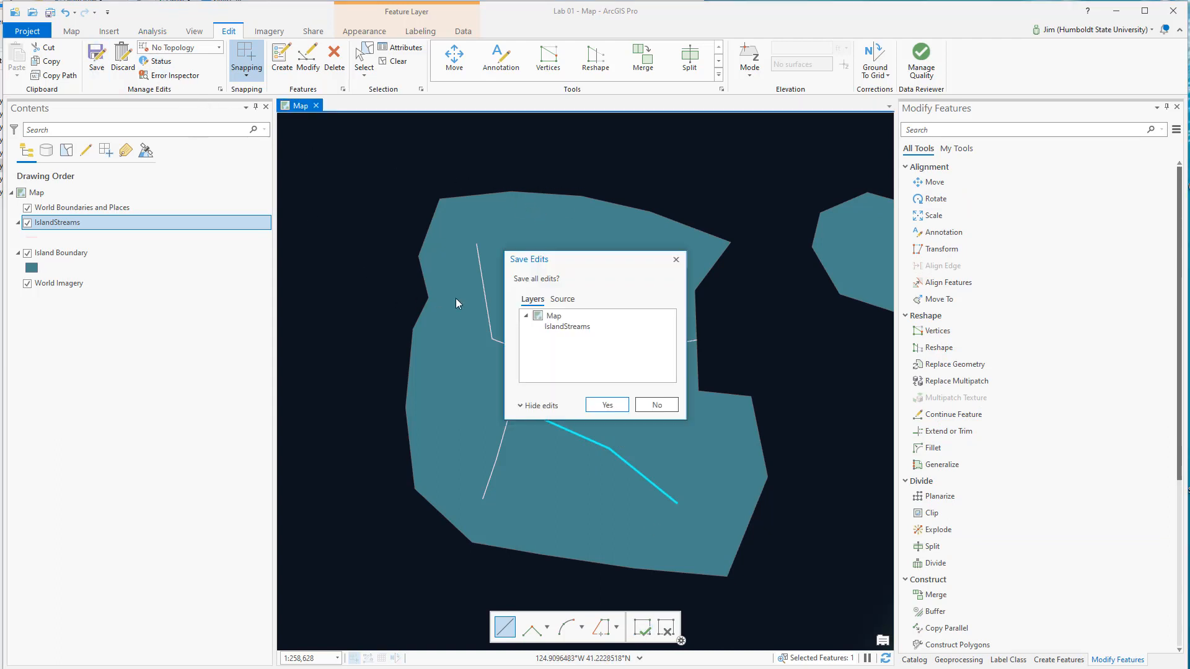
left_click(603, 403)
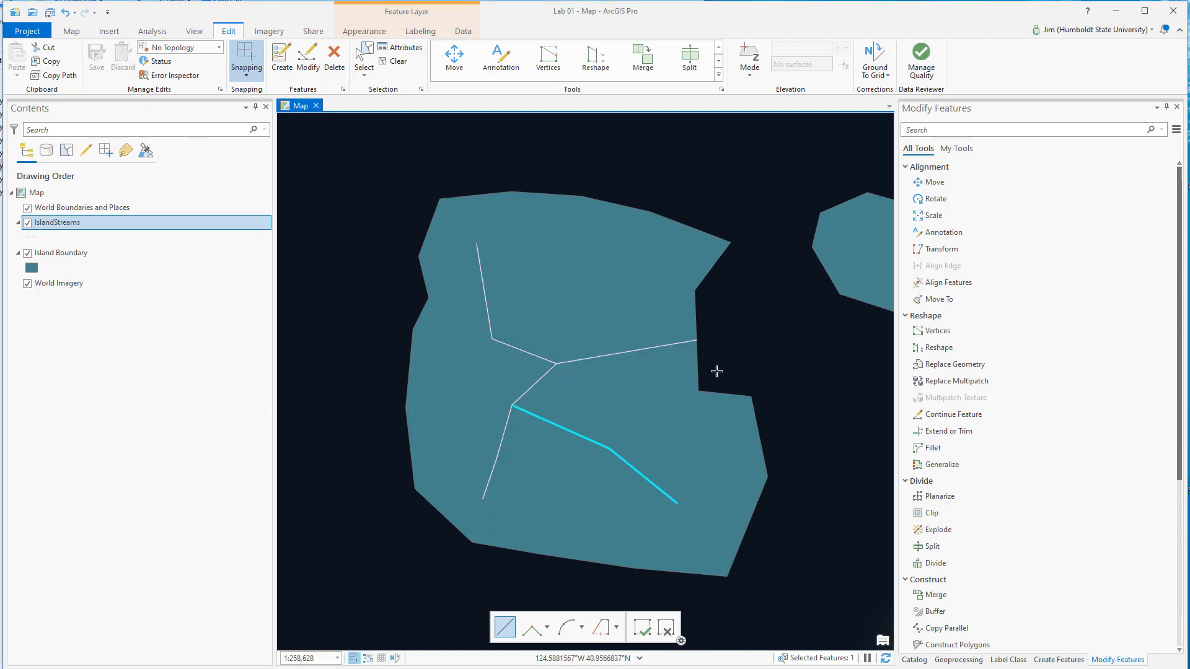
Start a new shapefile in the Lab 01 folder, named Island Trees.shp, with the Point geometry type.
left_click(915, 660)
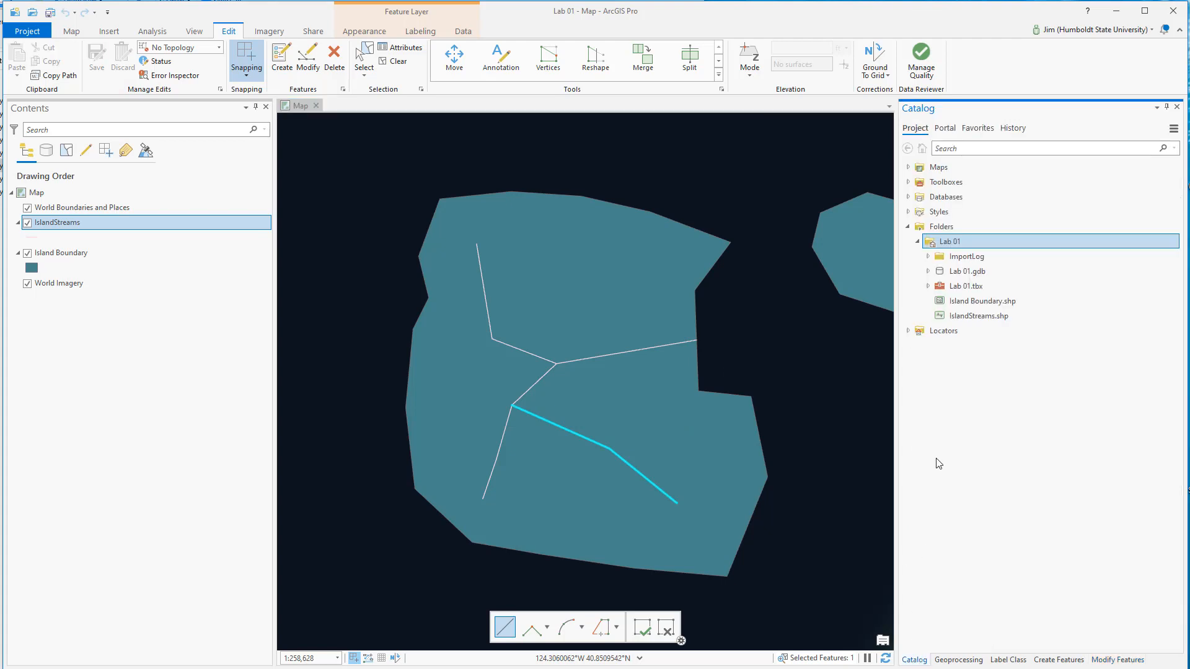
right_click(955, 243)
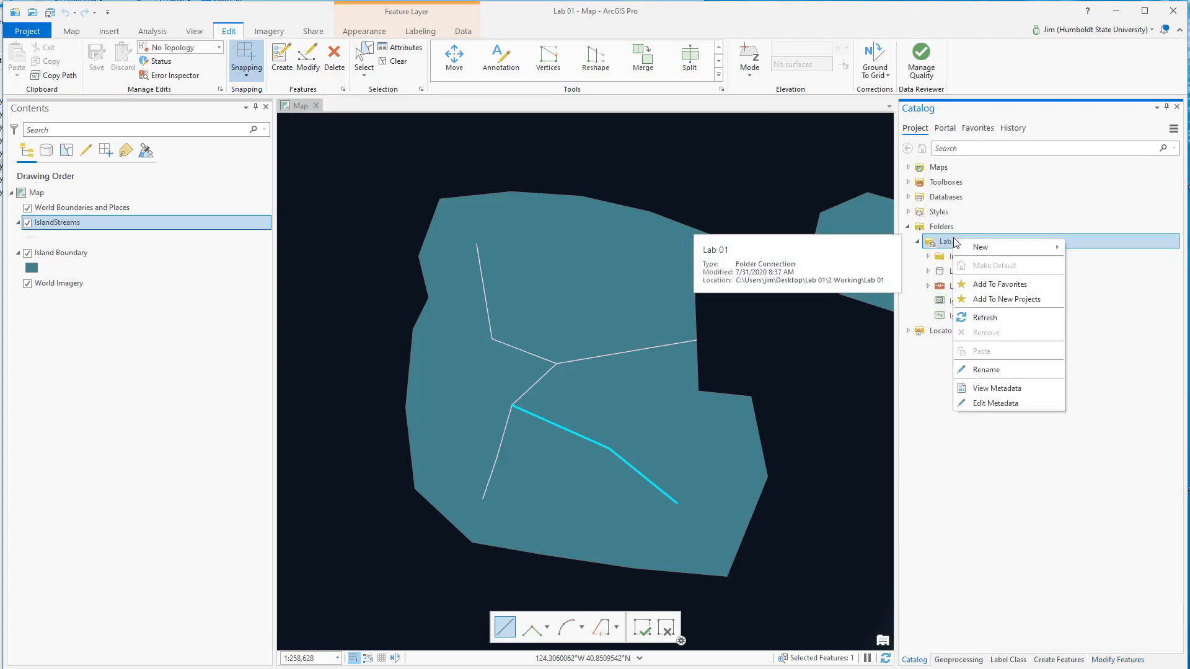
mouse_move(962, 246)
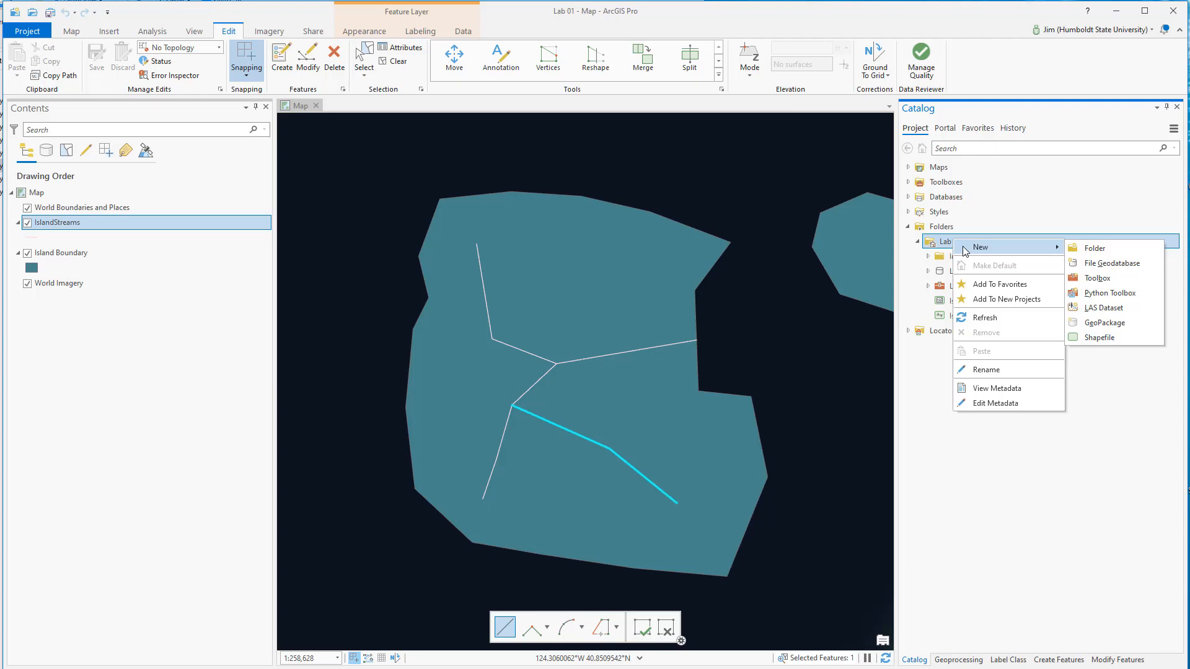
left_click(1107, 340)
left_click(987, 207)
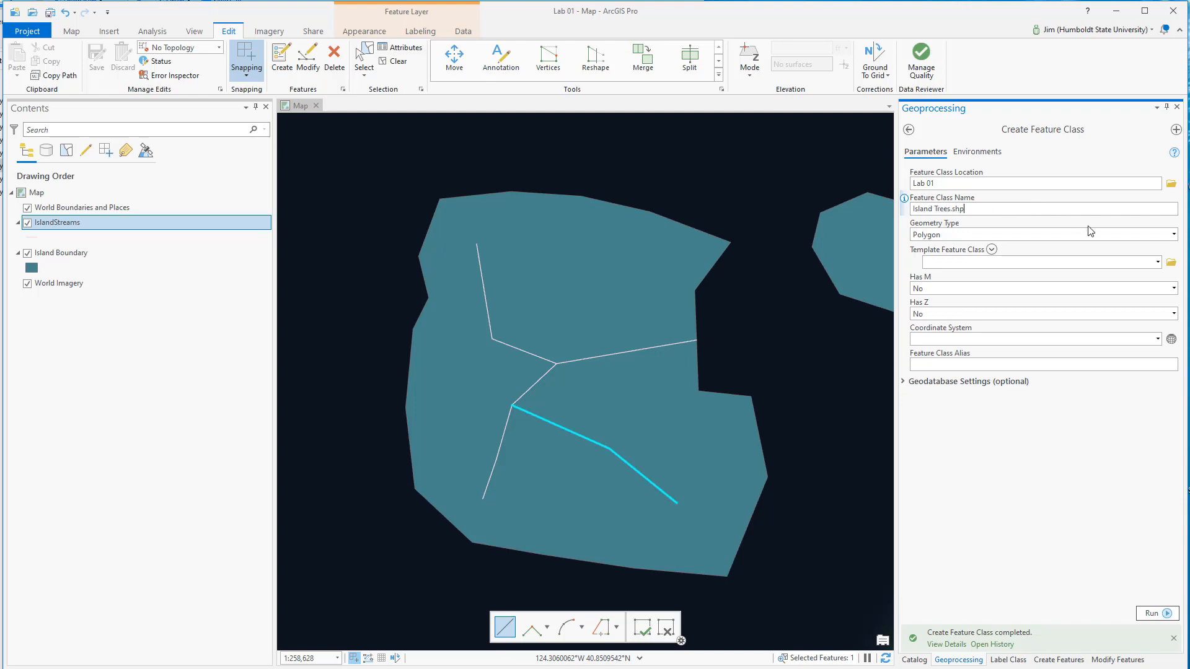
left_click(1174, 234)
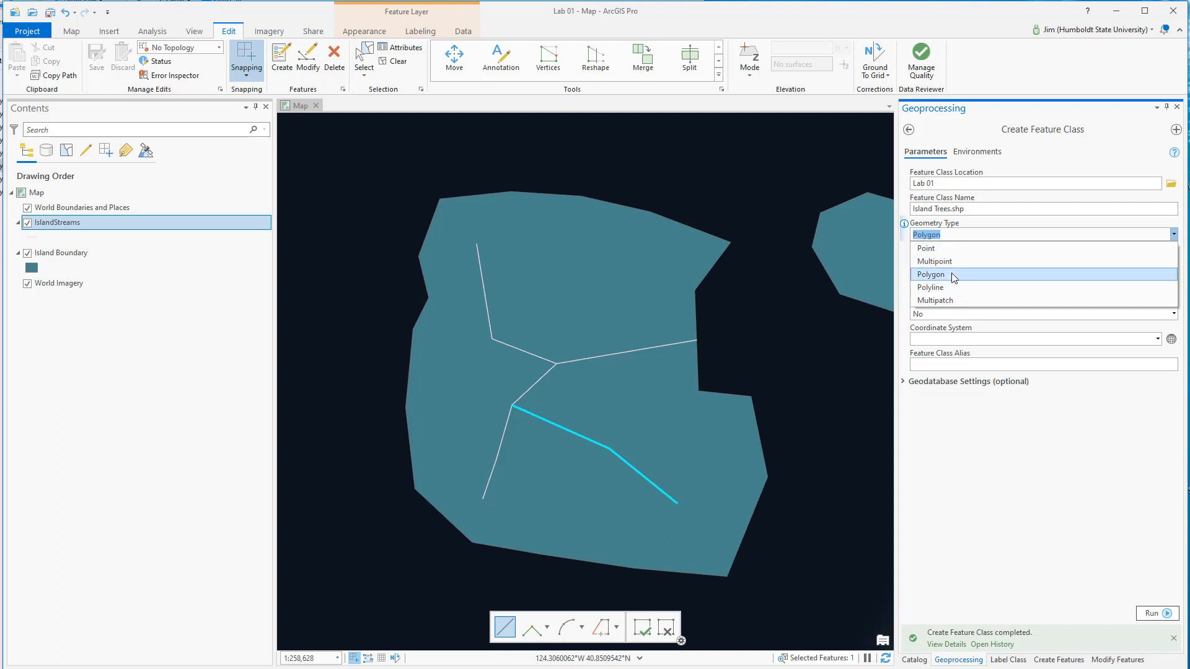
left_click(955, 249)
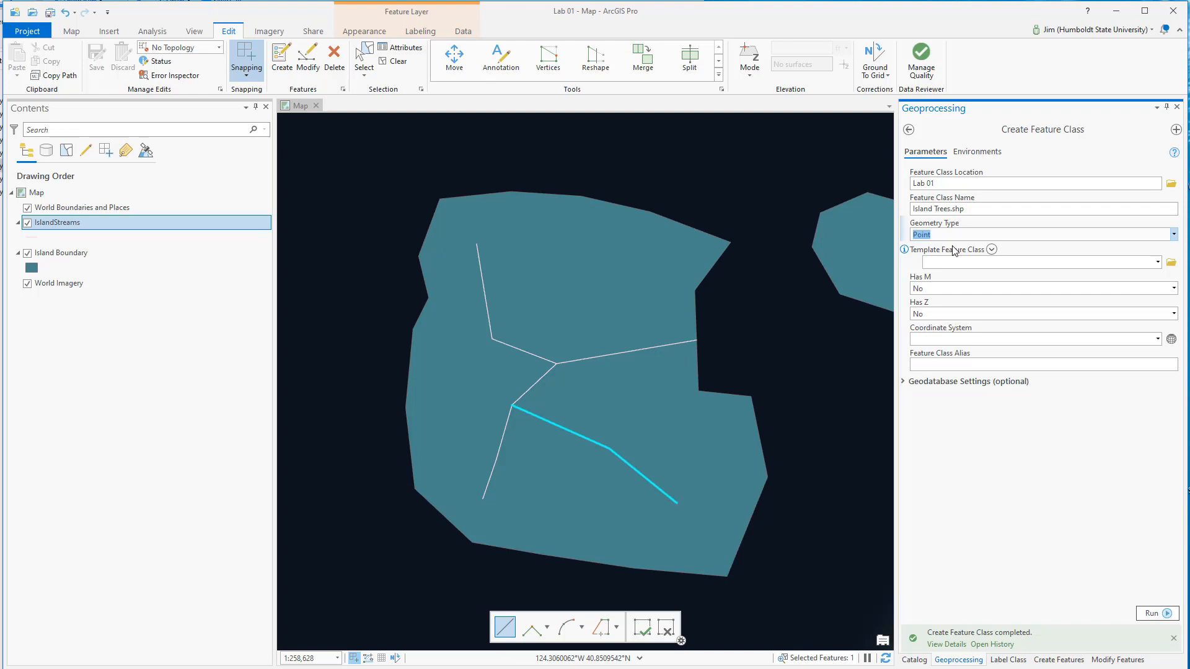
Set the coordinate system to GCS WGS 1984 from the favorites and run Create Feature Class for Island Trees.
left_click(1171, 345)
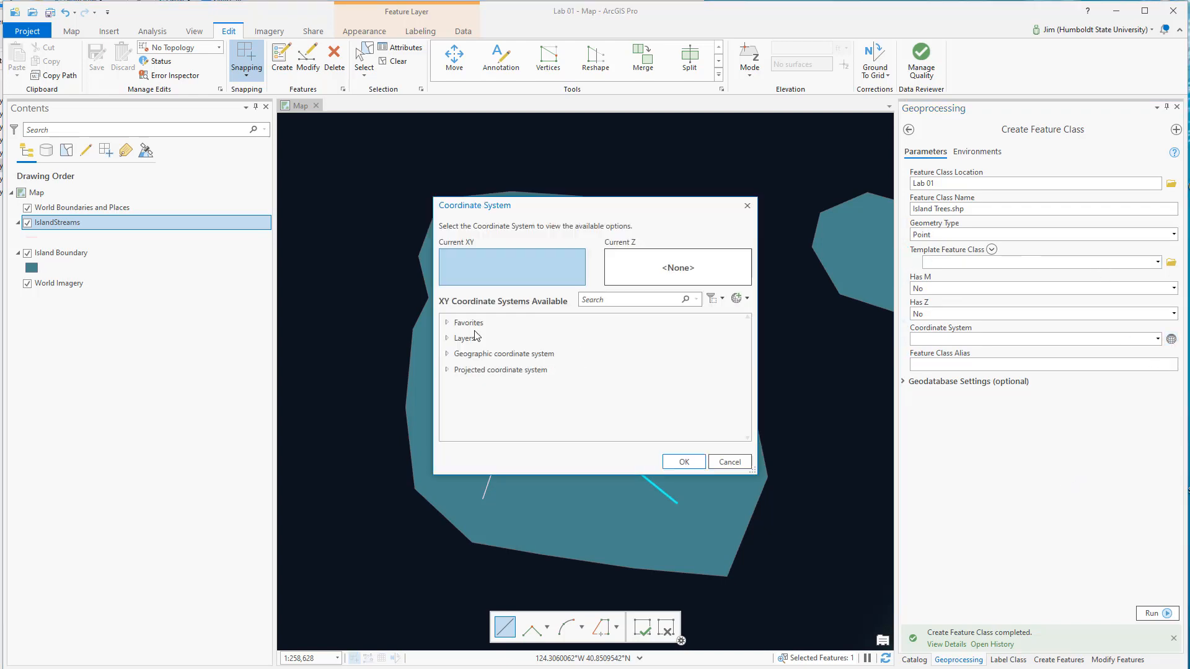
left_click(477, 329)
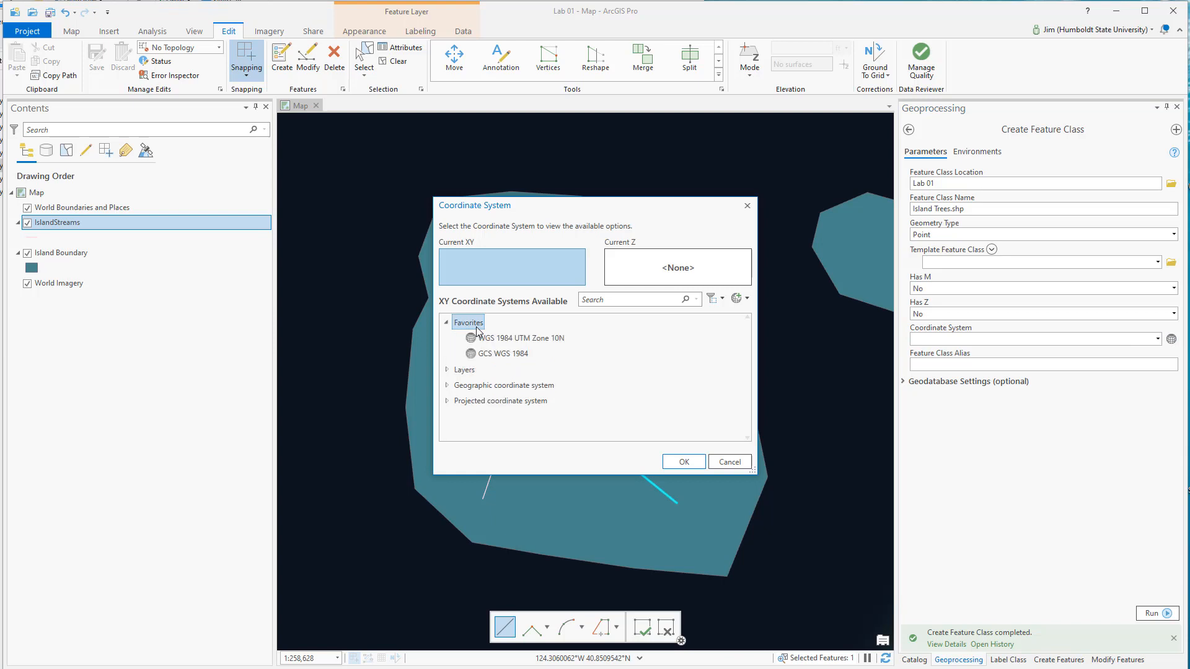
left_click(495, 355)
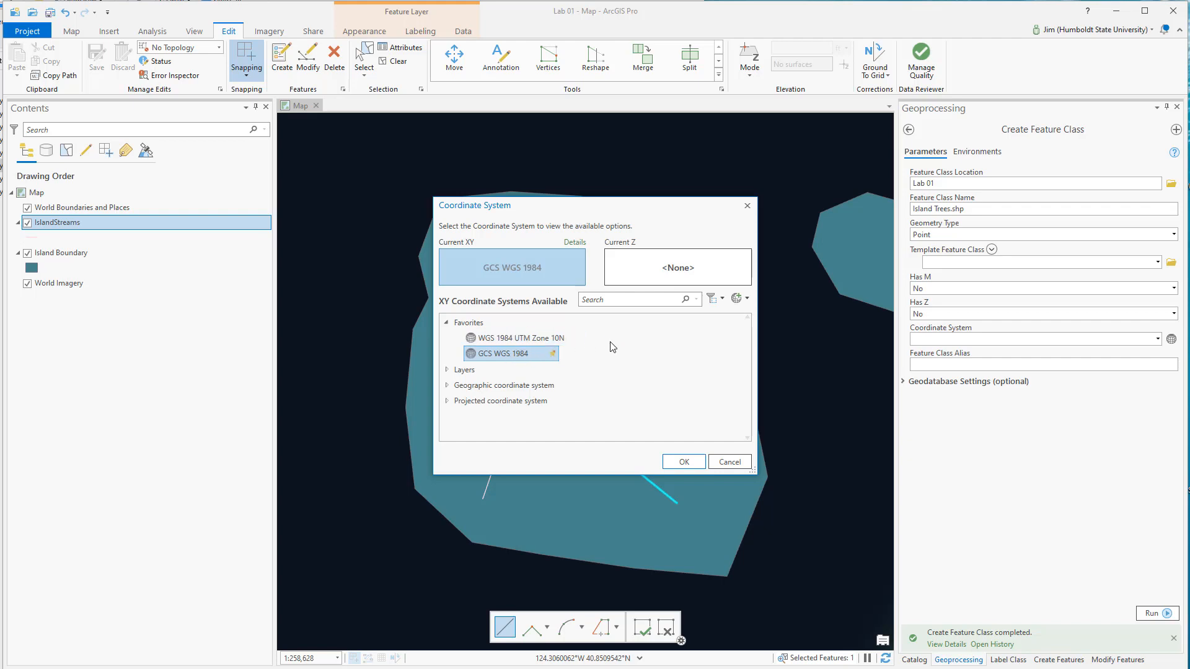
left_click(683, 462)
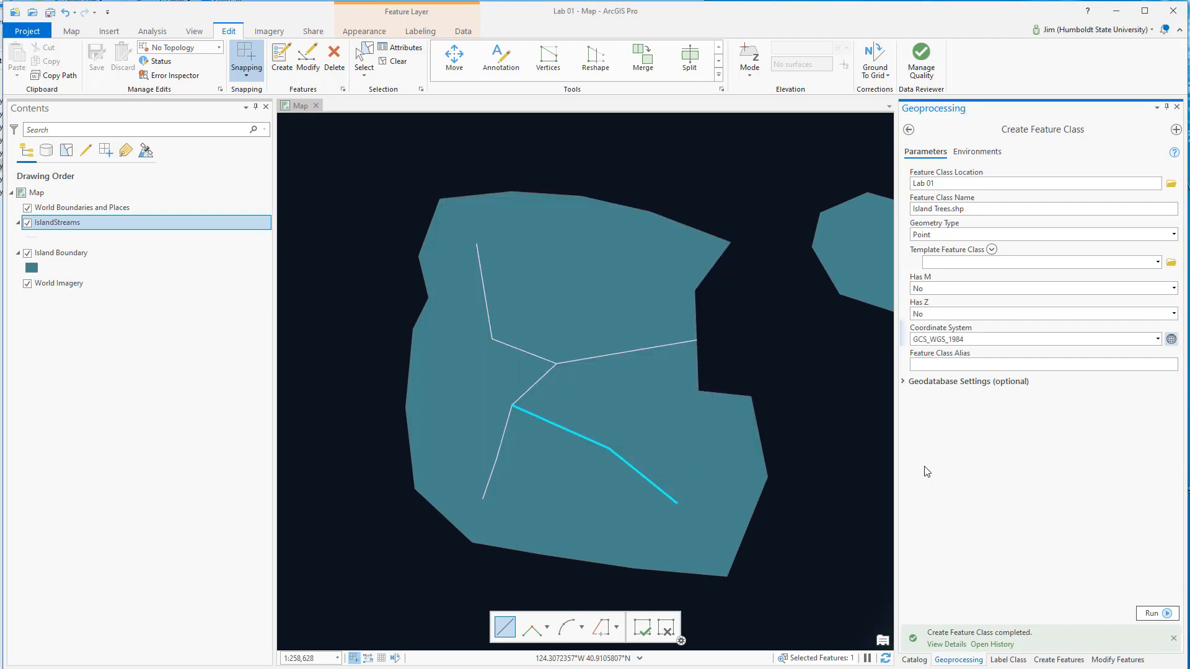
left_click(1146, 614)
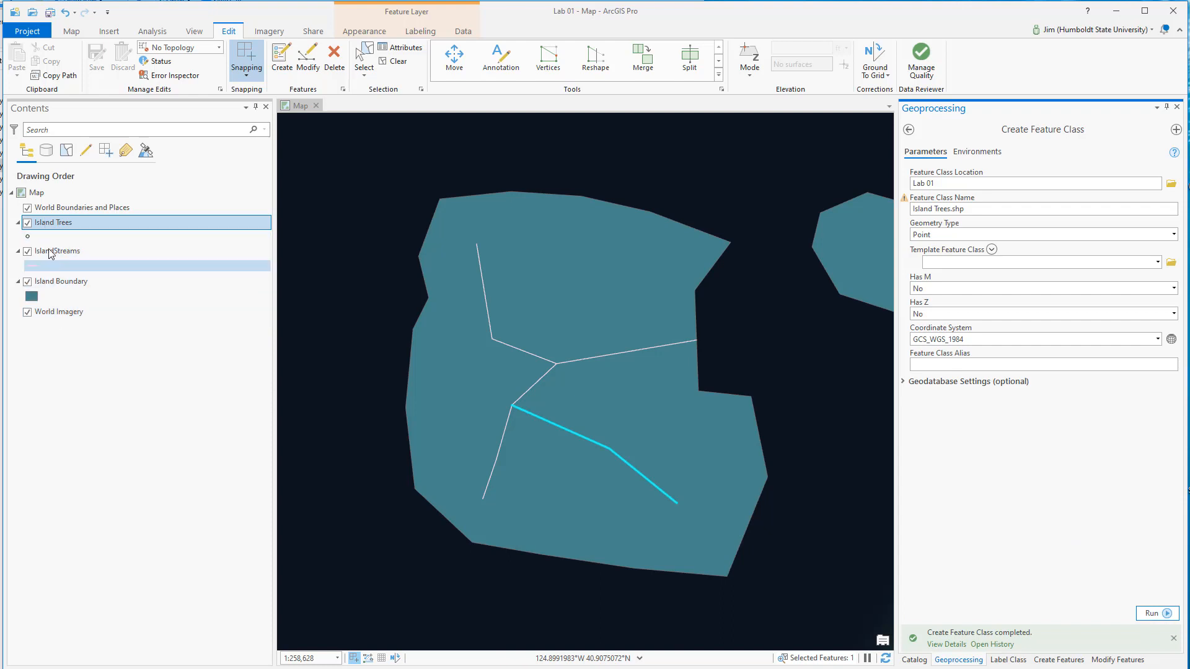
Using the Island Trees point template, place seven tree points across the northern part of the larger island.
left_click(280, 57)
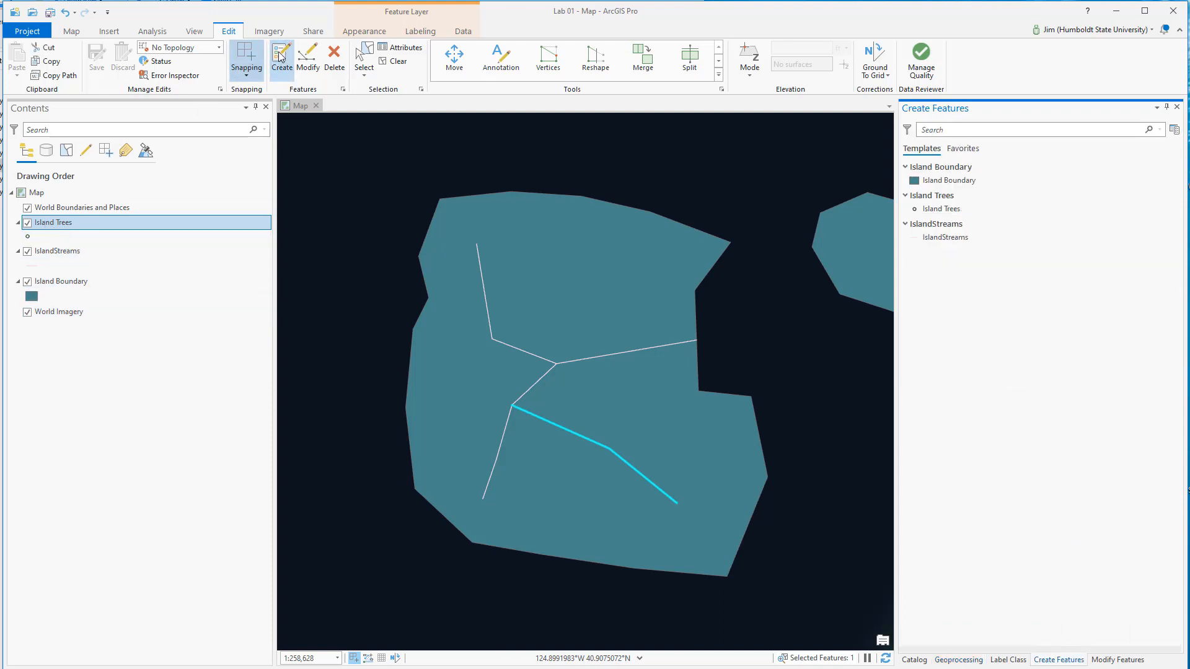
left_click(942, 211)
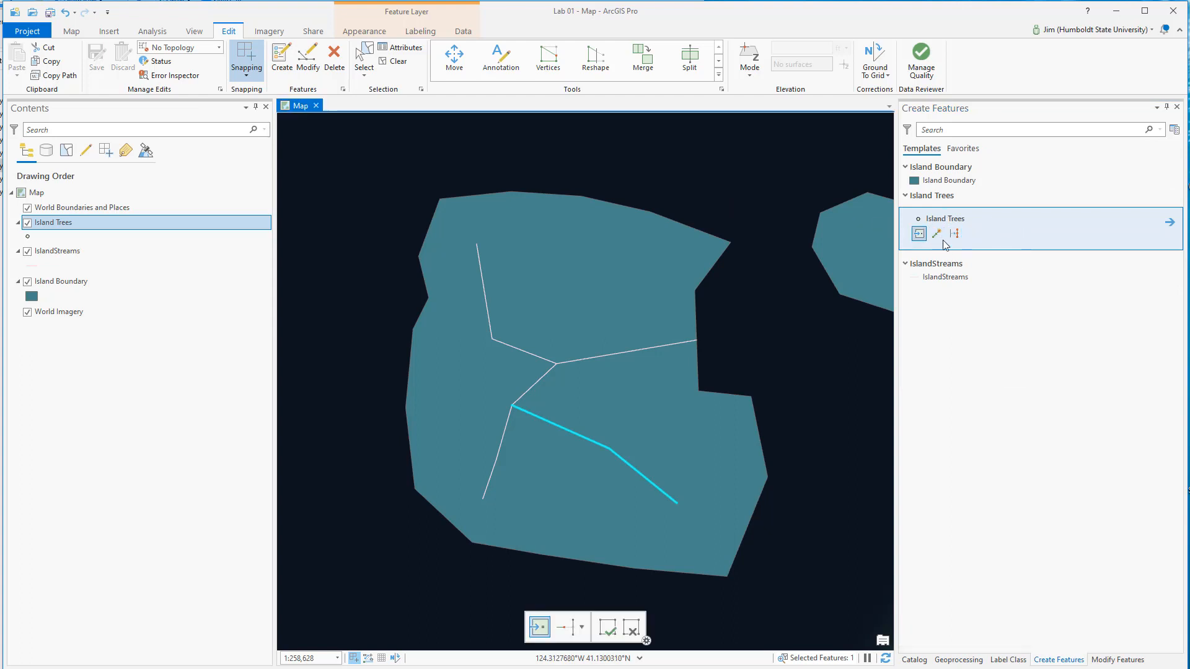
left_click(921, 235)
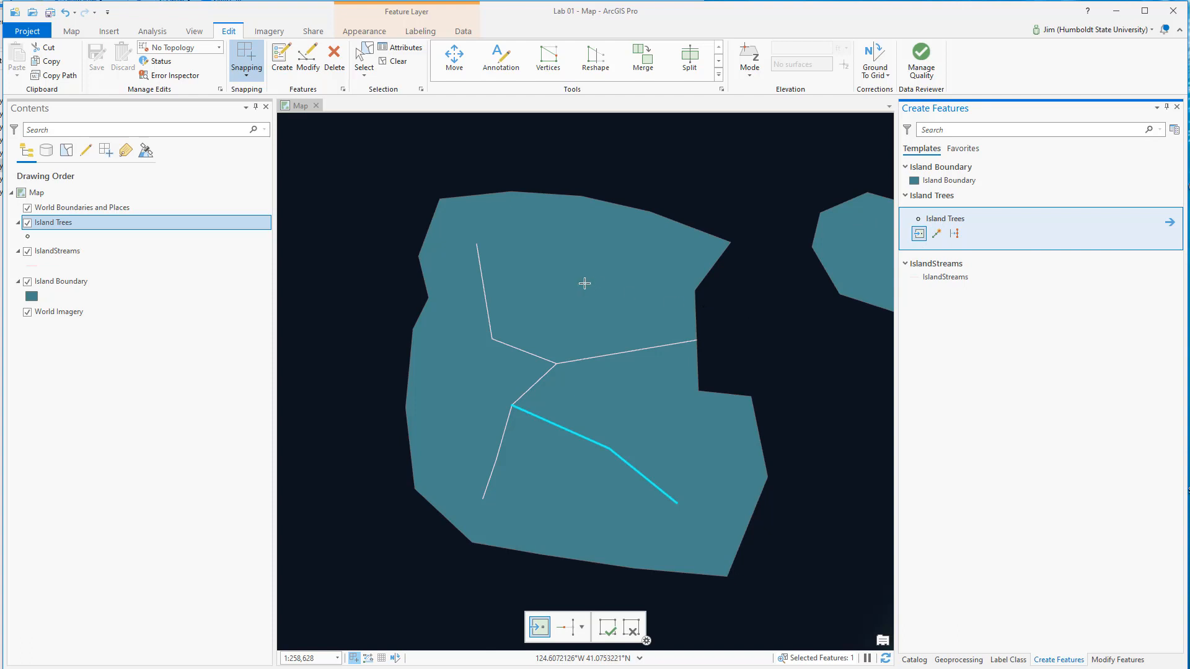
left_click(646, 270)
left_click(609, 283)
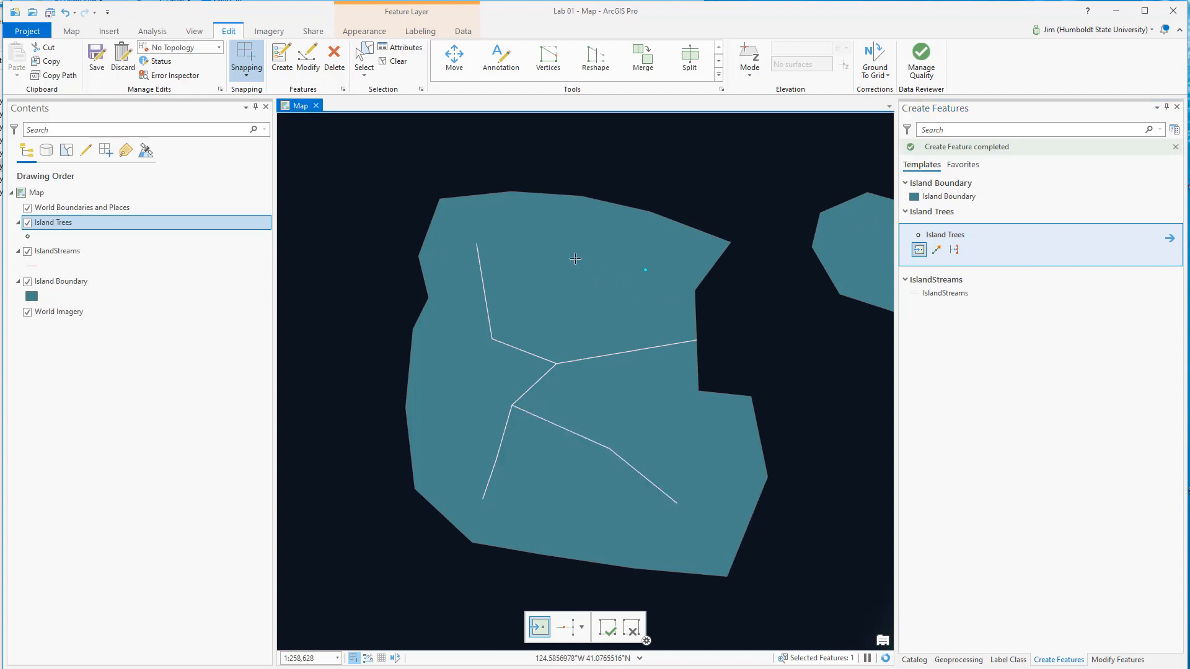
left_click(571, 255)
left_click(546, 239)
left_click(522, 232)
left_click(522, 284)
left_click(560, 307)
Place five tree points along the western side of the island, west of the streams.
left_click(462, 325)
left_click(487, 362)
left_click(469, 393)
left_click(448, 452)
left_click(425, 393)
Place tree points across the southern and southeastern parts of the island, on both sides of the southeast tributary.
left_click(541, 527)
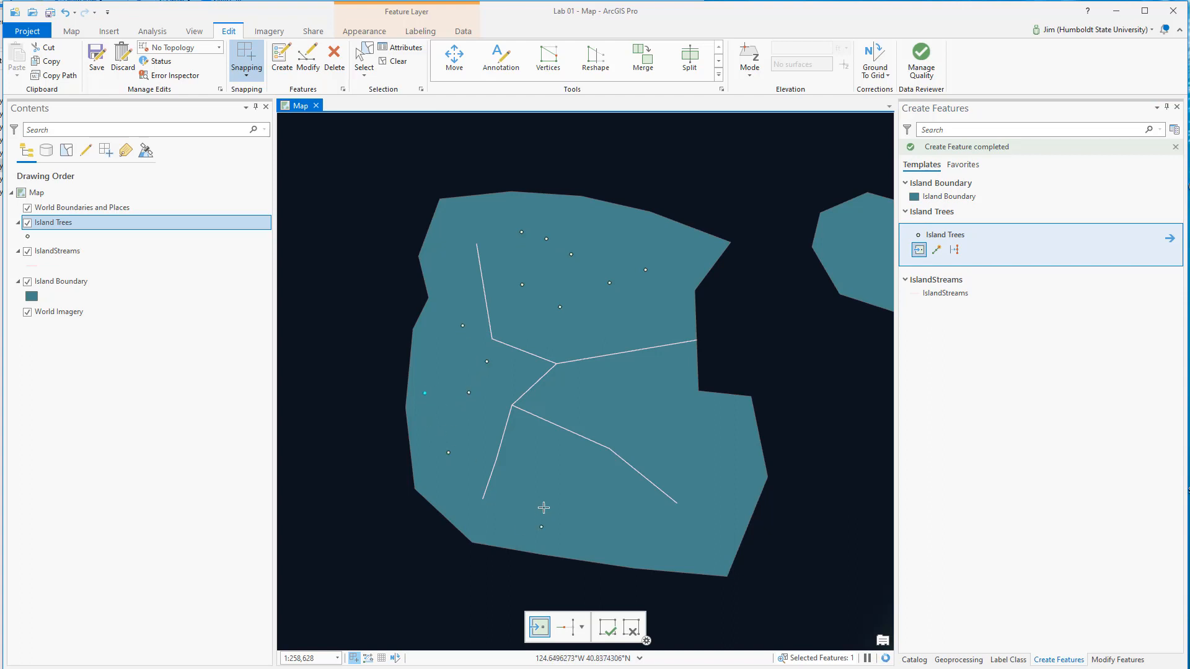
left_click(654, 539)
left_click(605, 485)
left_click(611, 425)
left_click(660, 419)
left_click(714, 422)
left_click(731, 470)
left_click(701, 510)
left_click(678, 455)
Save all Island Trees edits and place a tree point just north of the southeast tributary.
left_click(98, 62)
left_click(617, 406)
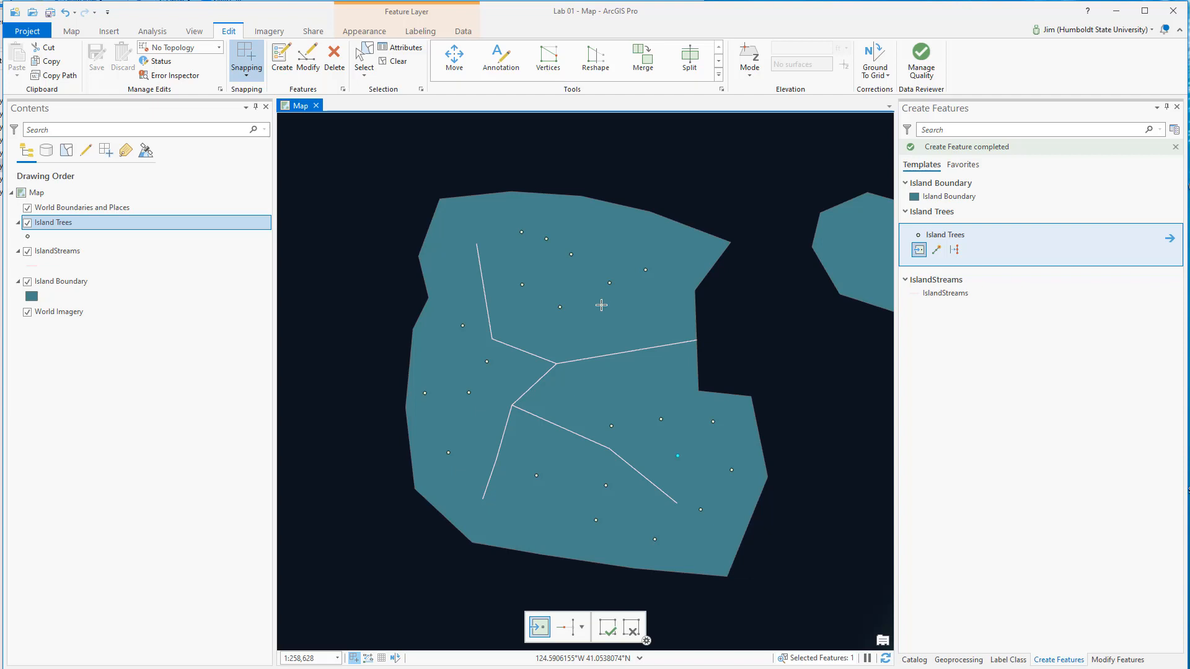
left_click(629, 398)
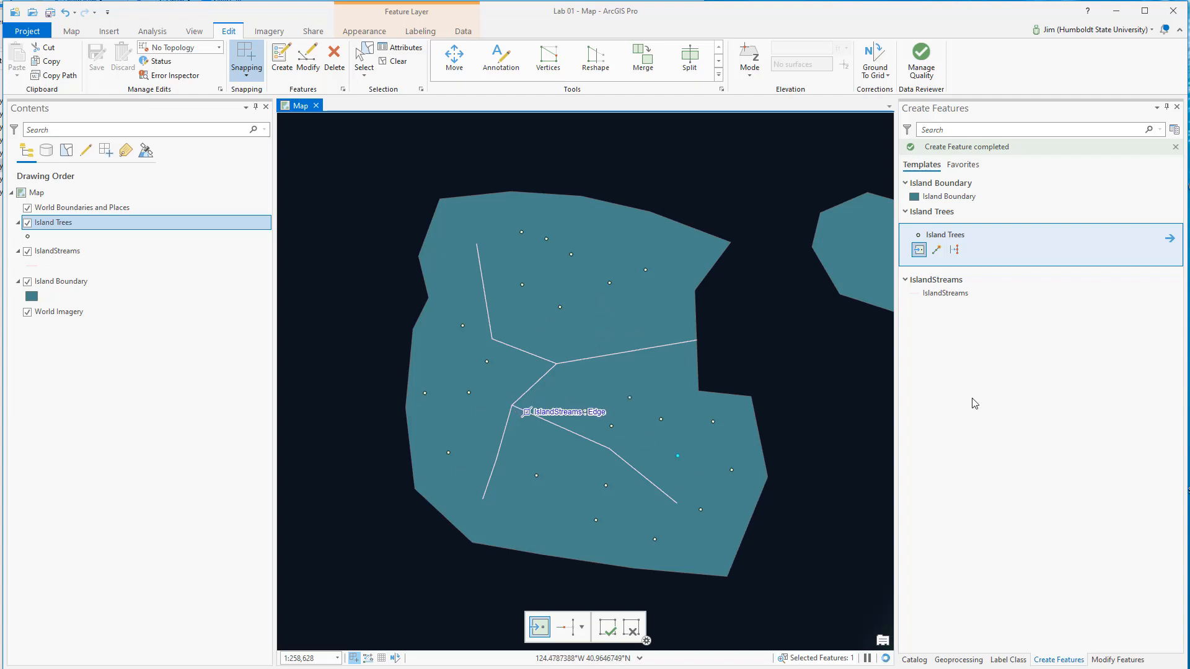